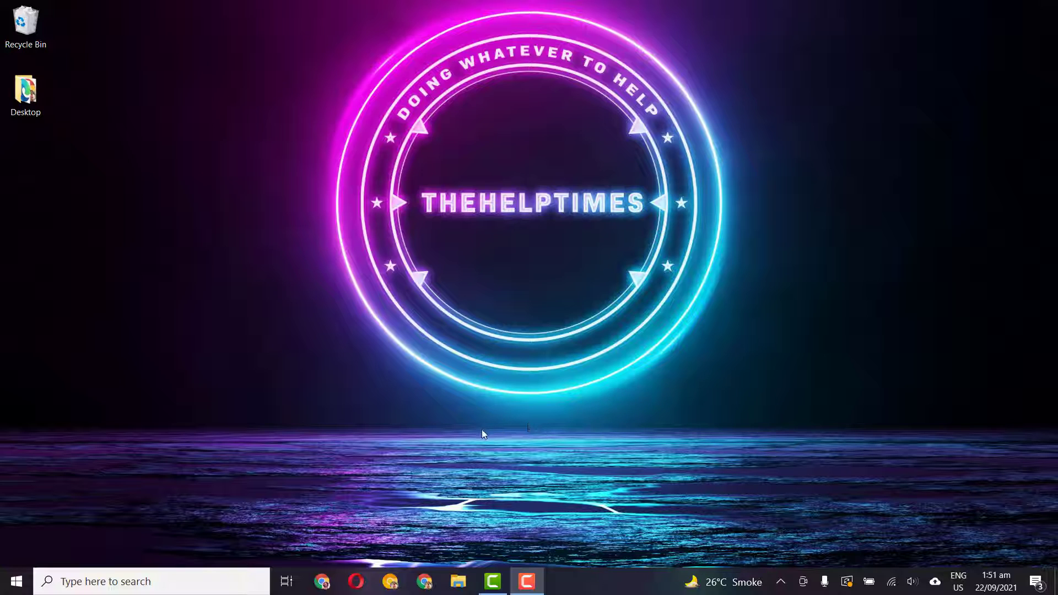
Open a Chrome incognito window and search Google for 'gmail'
{"action": "left_click", "coordinate": [321, 582]}
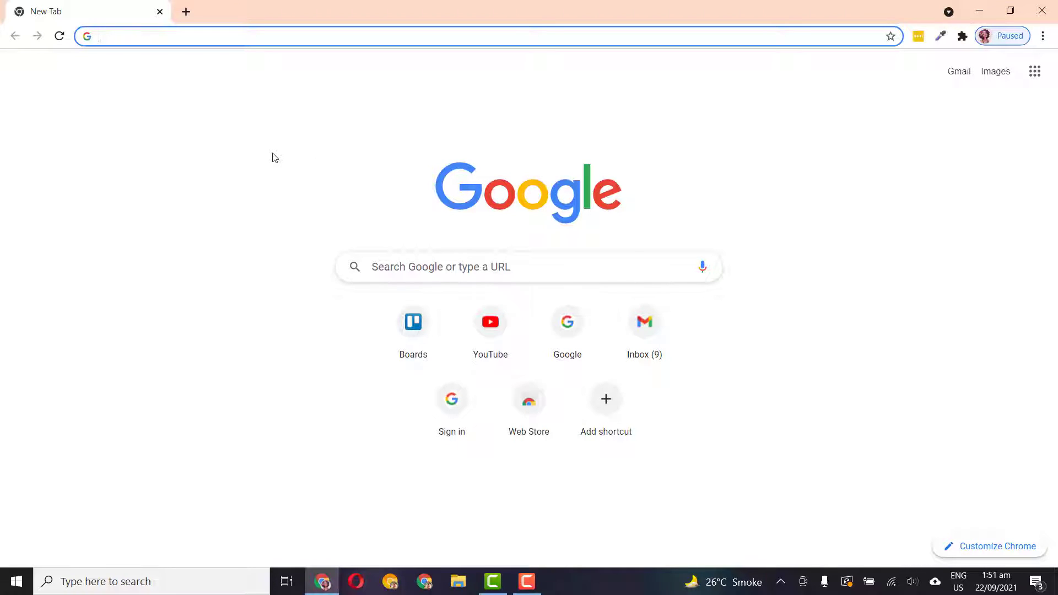
{"action": "left_click", "coordinate": [1043, 36]}
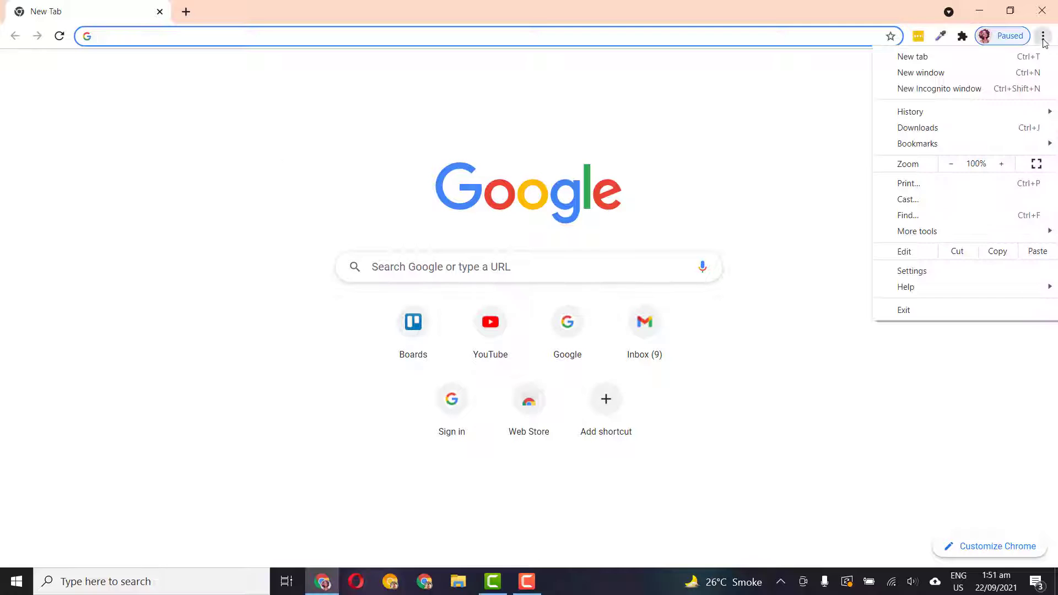
{"action": "left_click", "coordinate": [962, 91]}
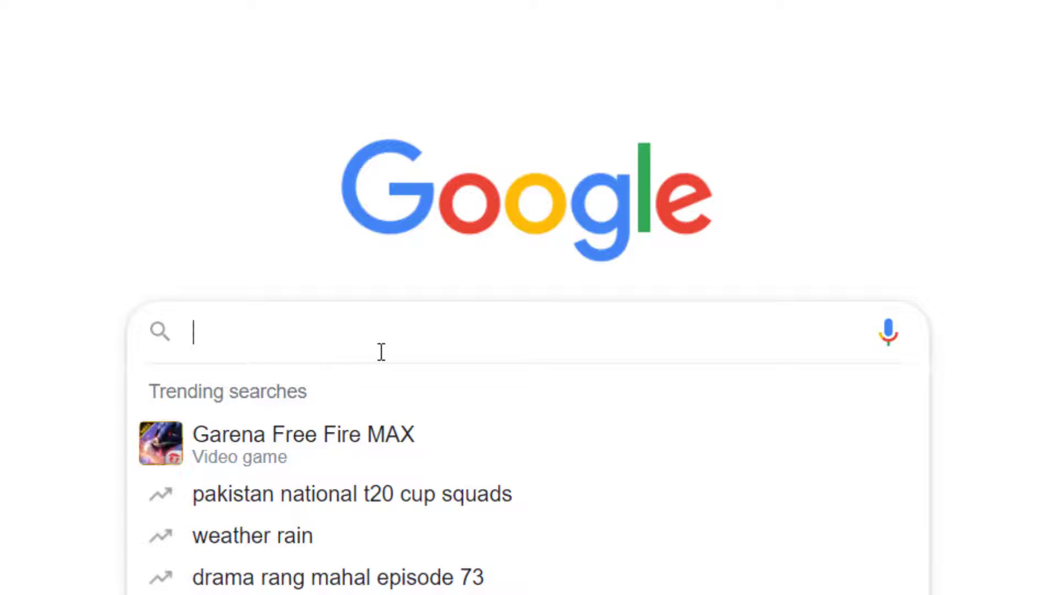
{"action": "type", "text": "gmail"}
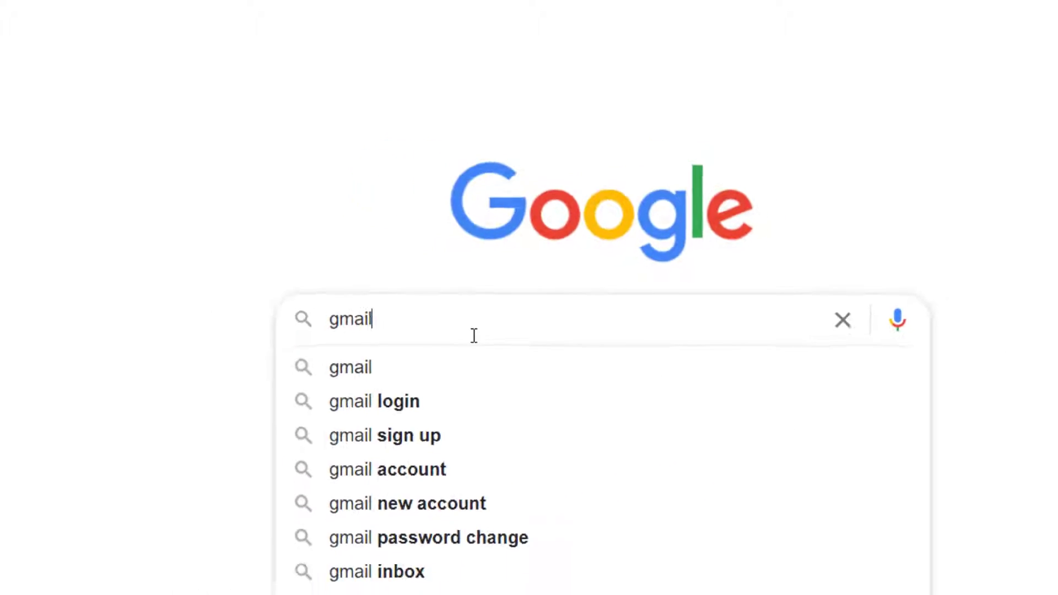
{"action": "key", "text": "Return"}
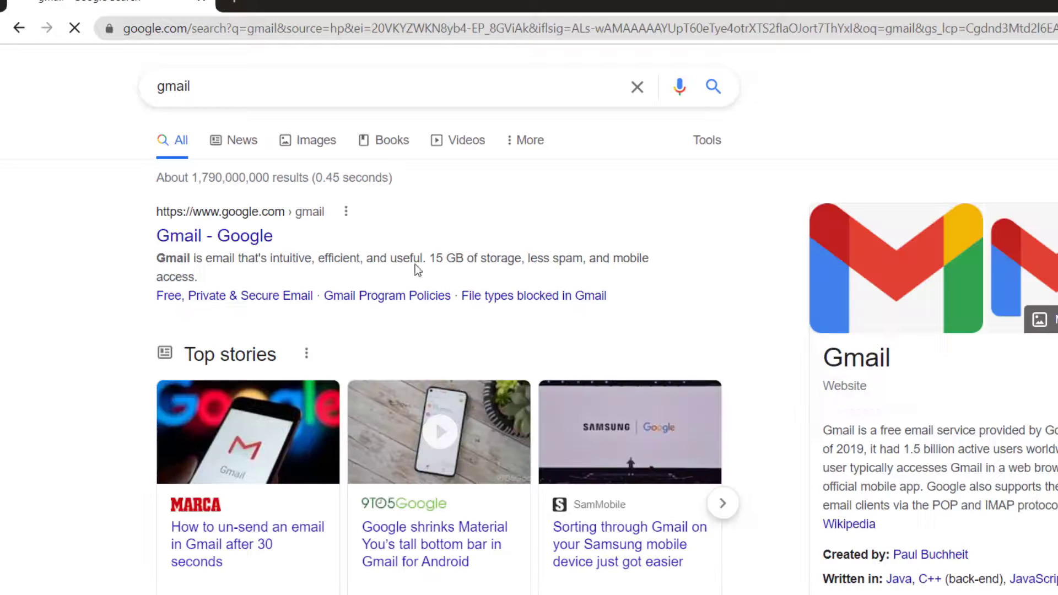
Open the Gmail - Google result and choose Create an account on the Gmail page
{"action": "left_click", "coordinate": [236, 241]}
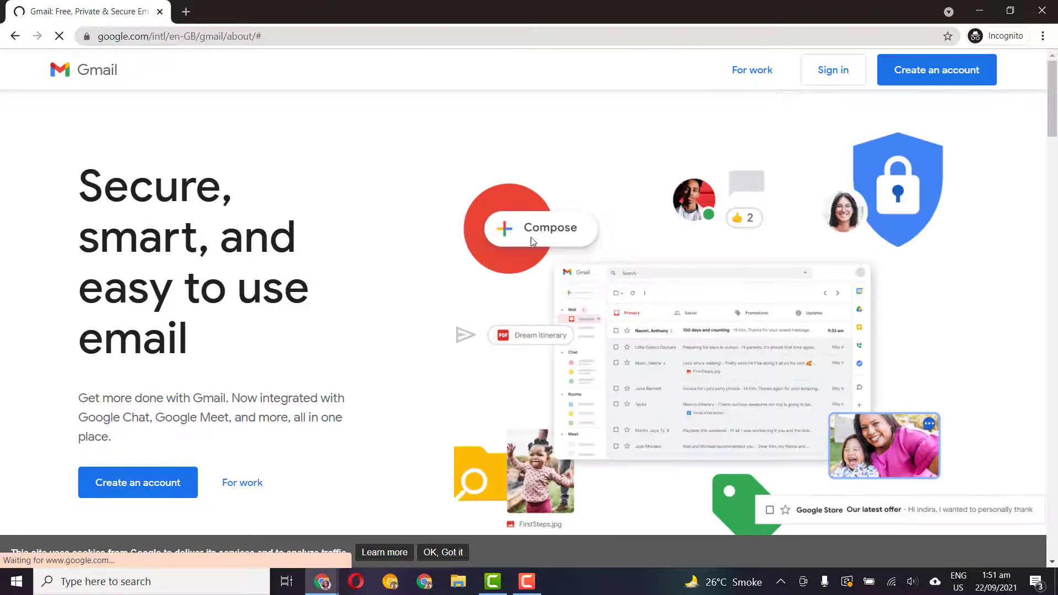
{"action": "scroll", "coordinate": [461, 242], "scroll_direction": "down", "scroll_amount": 1}
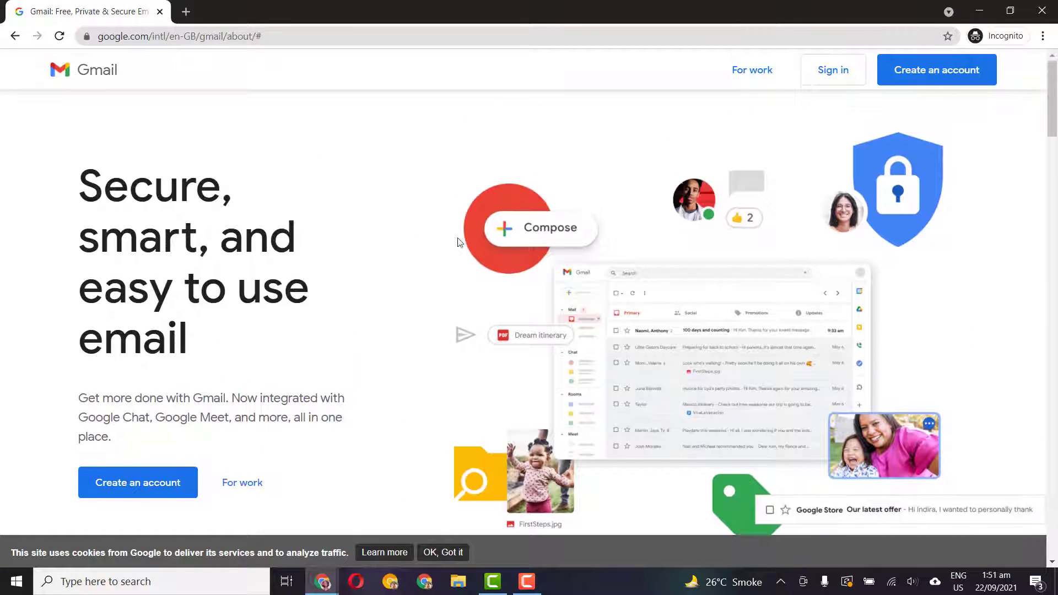
{"action": "scroll", "coordinate": [419, 245], "scroll_direction": "down", "scroll_amount": 1}
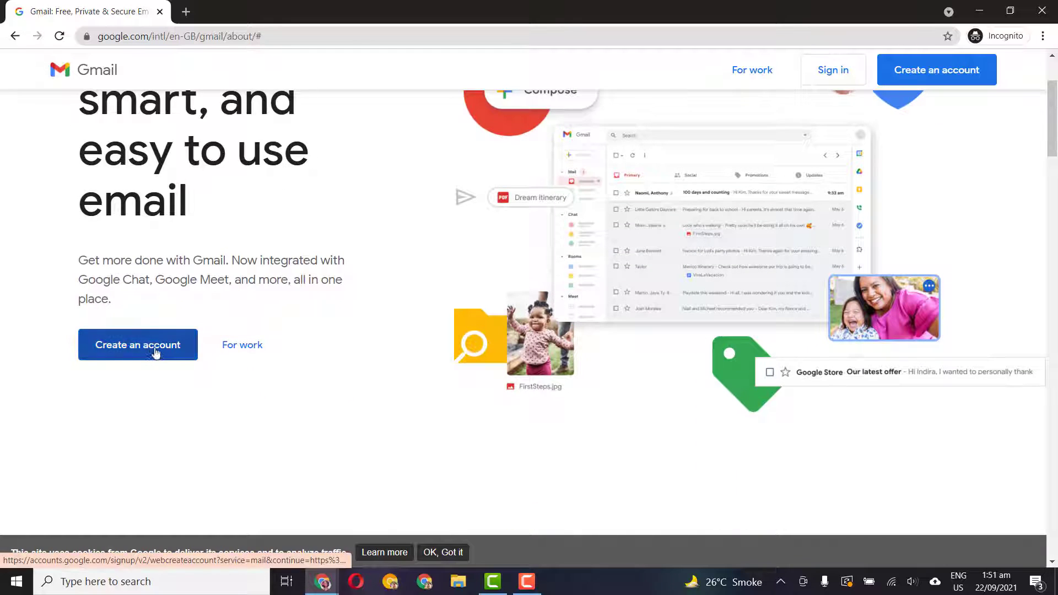
{"action": "scroll", "coordinate": [1007, 104], "scroll_direction": "up", "scroll_amount": 2}
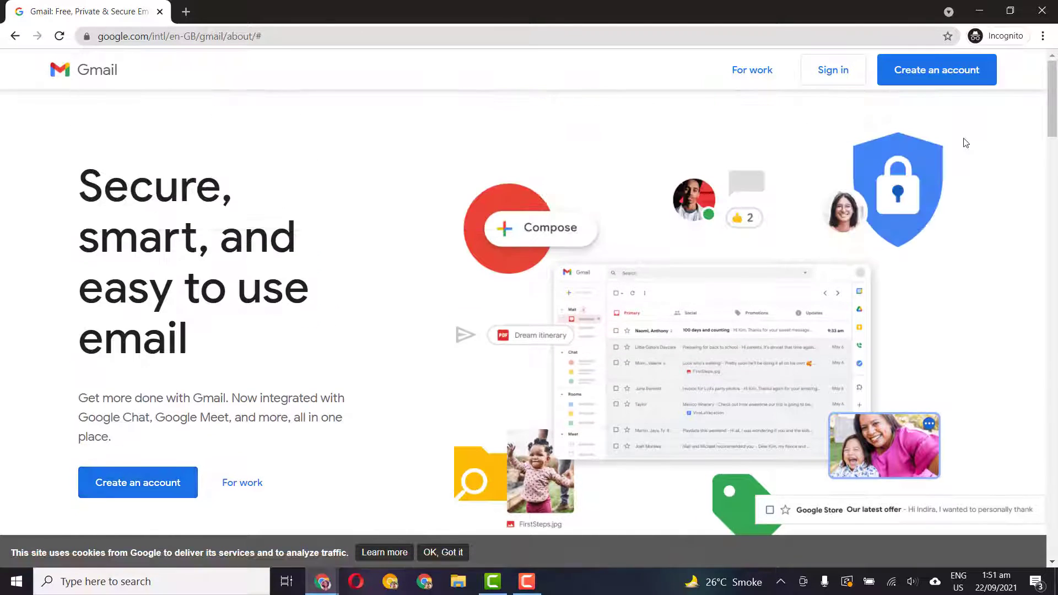
{"action": "left_click", "coordinate": [944, 73]}
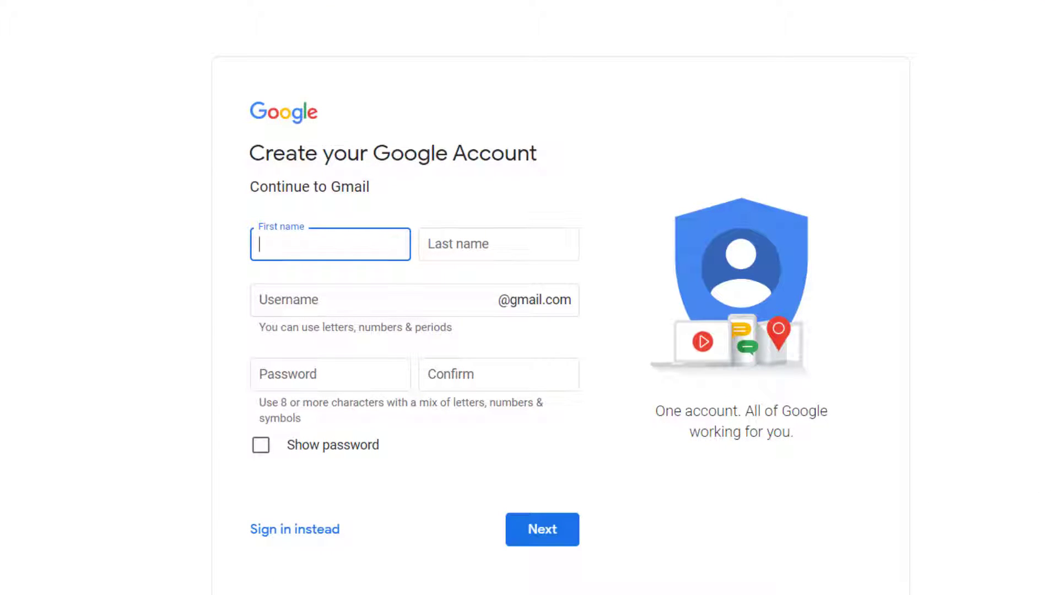
Enter the first name, last name and a desired username, which turns out to be taken
{"action": "key", "text": "Tab"}
{"action": "key", "text": "Tab"}
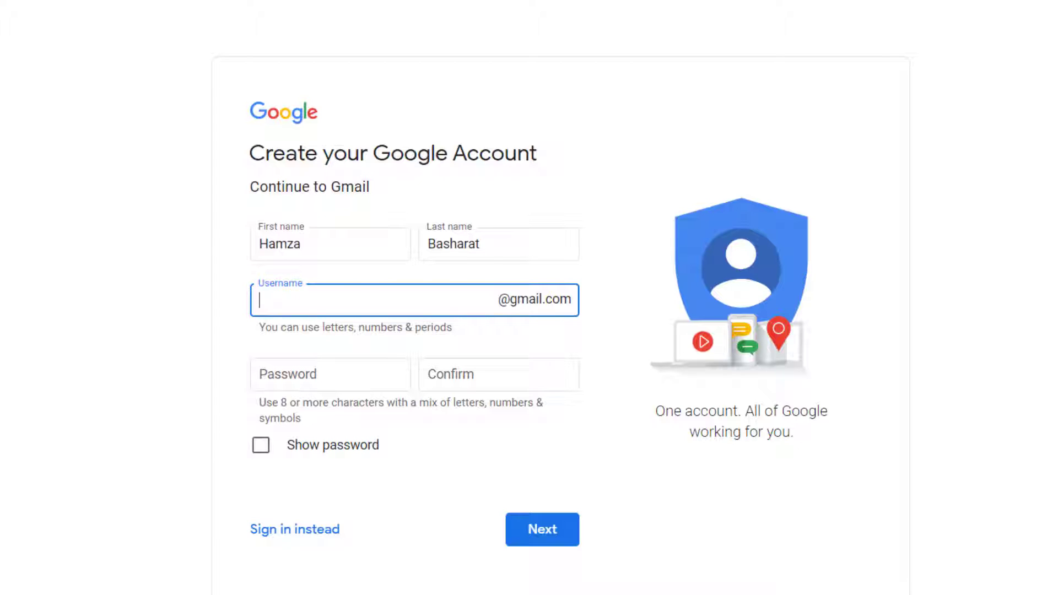
{"action": "key", "text": "Tab"}
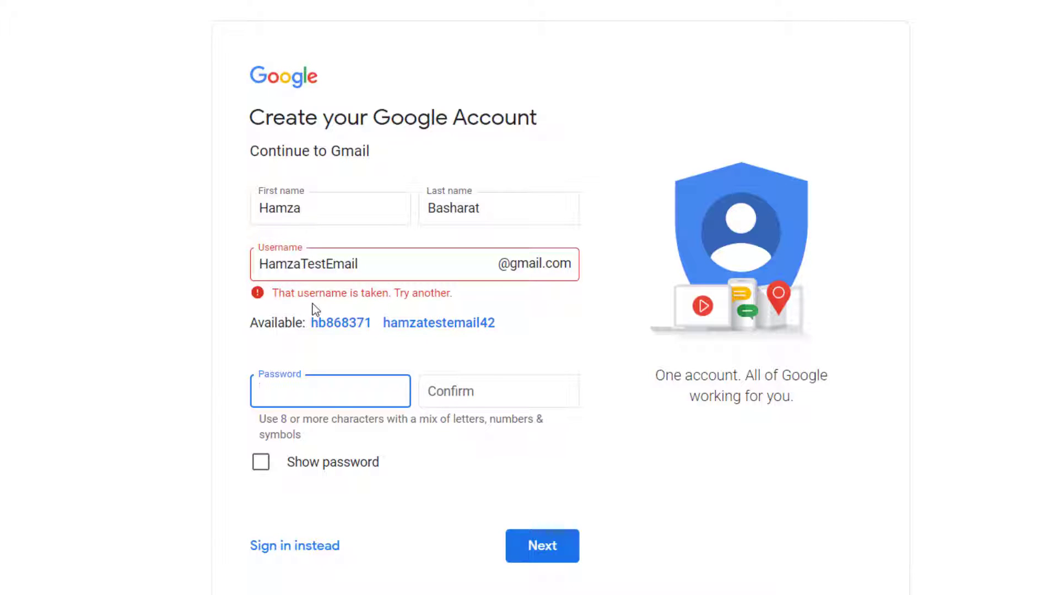
Append 1 to the taken username, briefly trying 20 instead, until it is accepted
{"action": "left_click", "coordinate": [397, 267]}
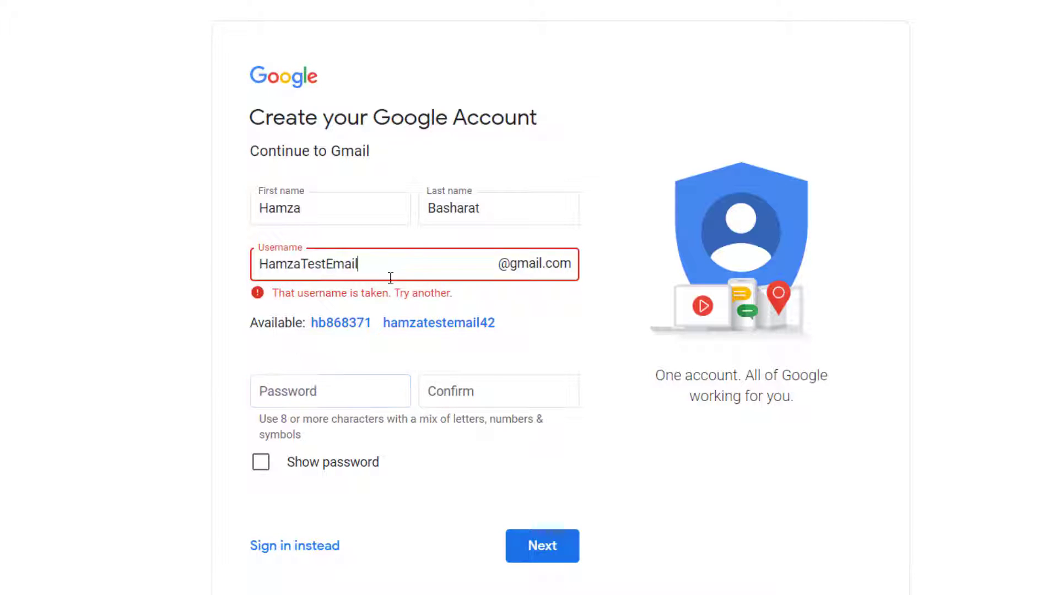
{"action": "key", "text": "ctrl+a"}
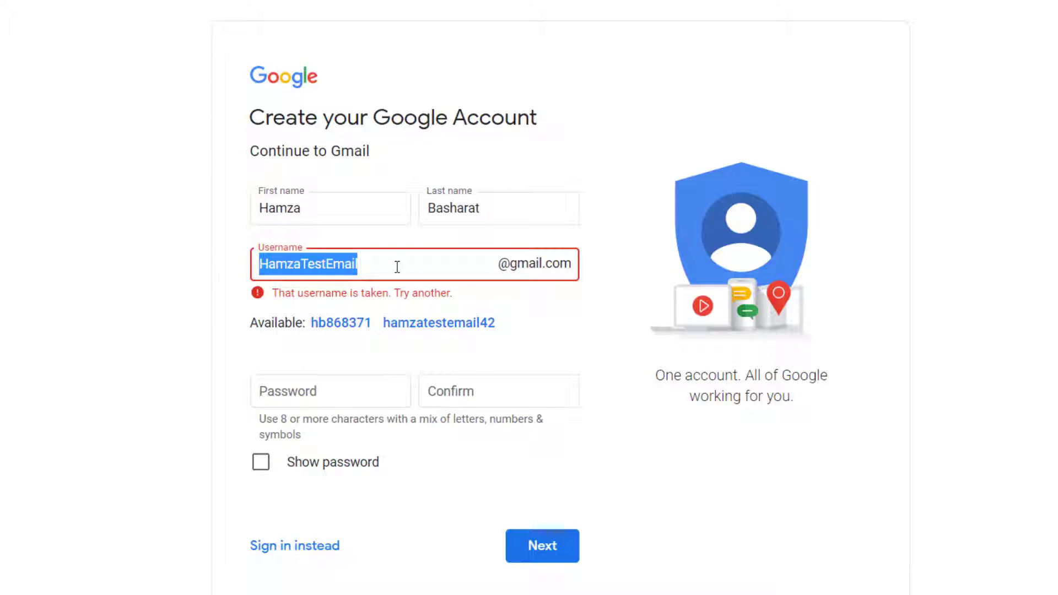
{"action": "left_click", "coordinate": [421, 263]}
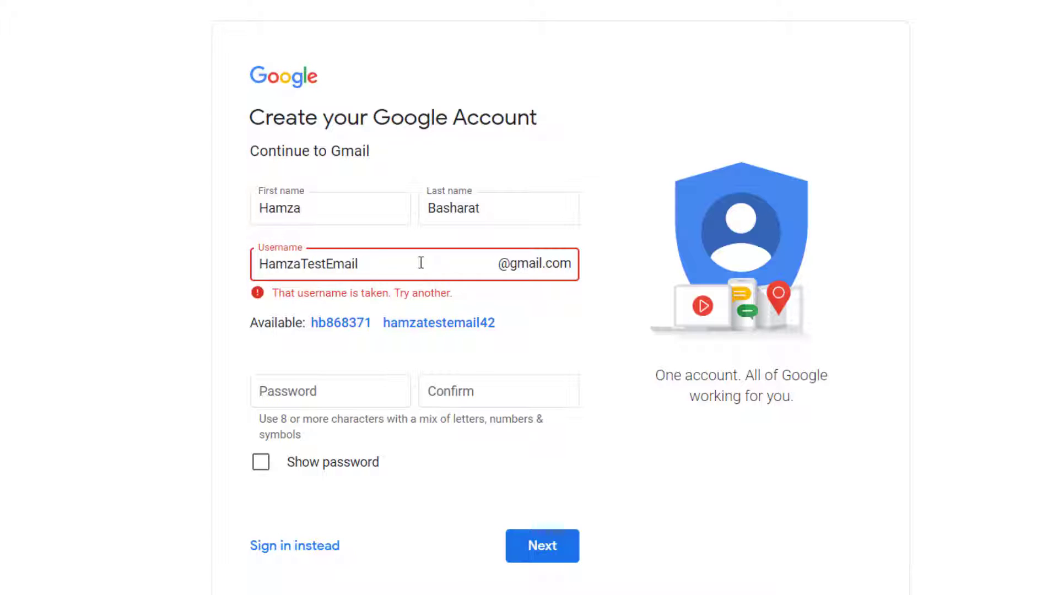
{"action": "type", "text": "1"}
{"action": "left_click", "coordinate": [622, 363]}
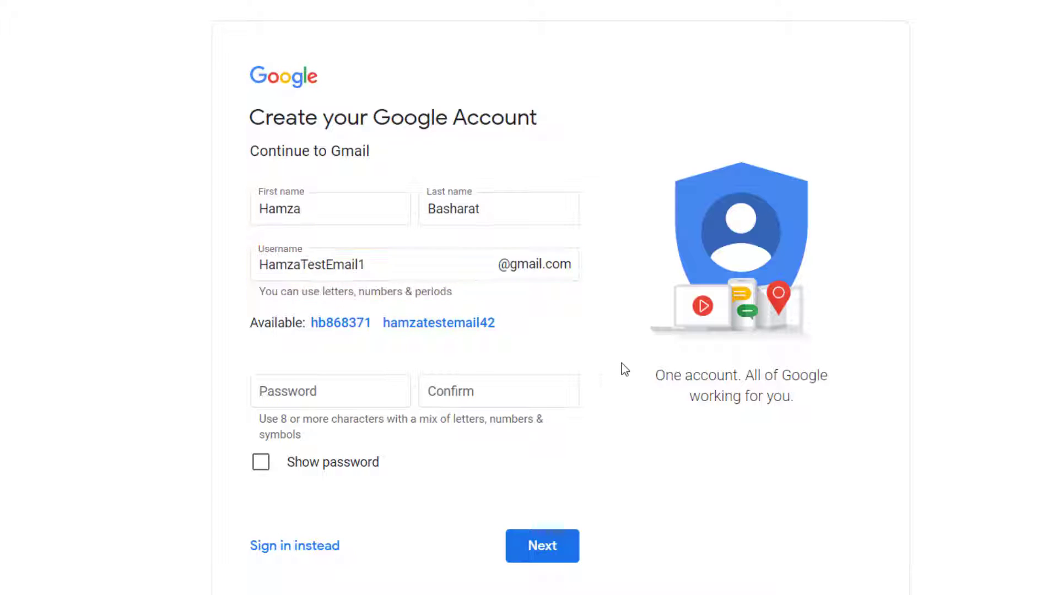
{"action": "left_click", "coordinate": [430, 266]}
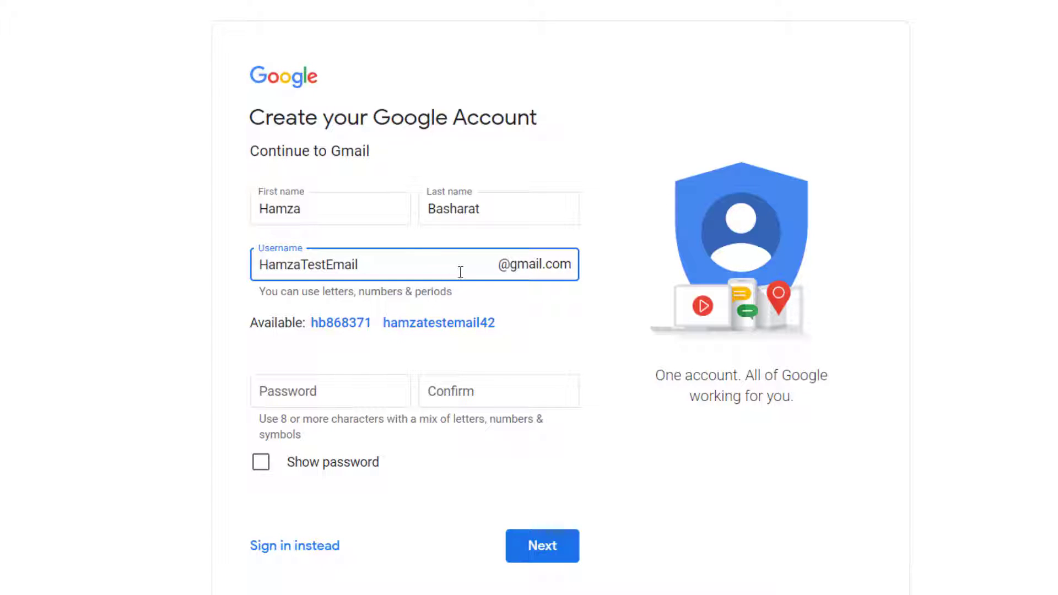
{"action": "type", "text": "20"}
{"action": "left_click", "coordinate": [574, 312]}
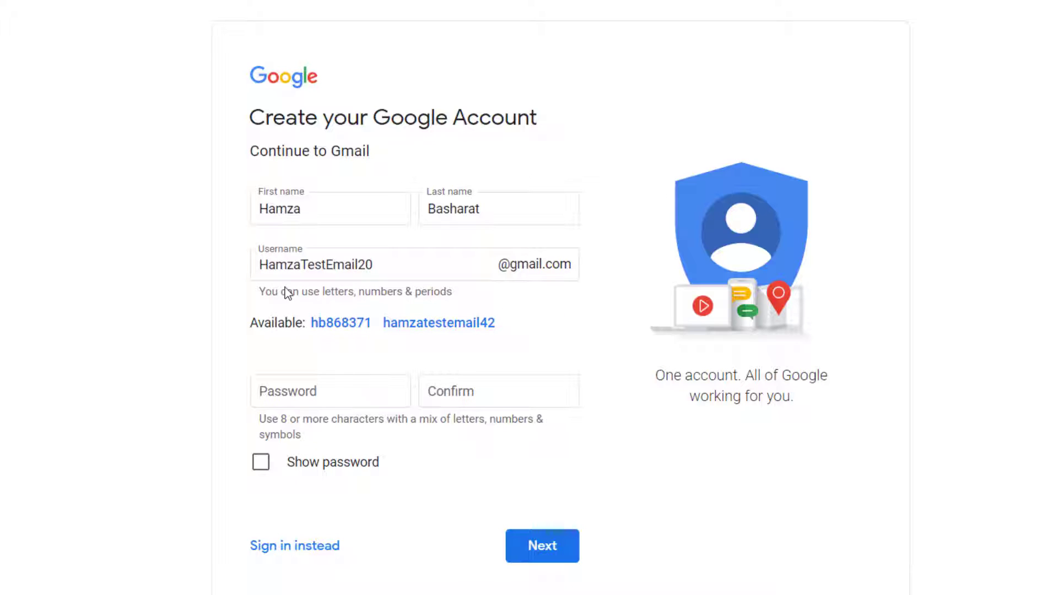
{"action": "left_click", "coordinate": [418, 274]}
{"action": "key", "text": "BackSpace"}
{"action": "key", "text": "BackSpace"}
{"action": "type", "text": "1"}
{"action": "left_click", "coordinate": [572, 352]}
Enter and confirm the account password, then submit the name, username and password page
{"action": "left_click", "coordinate": [328, 385]}
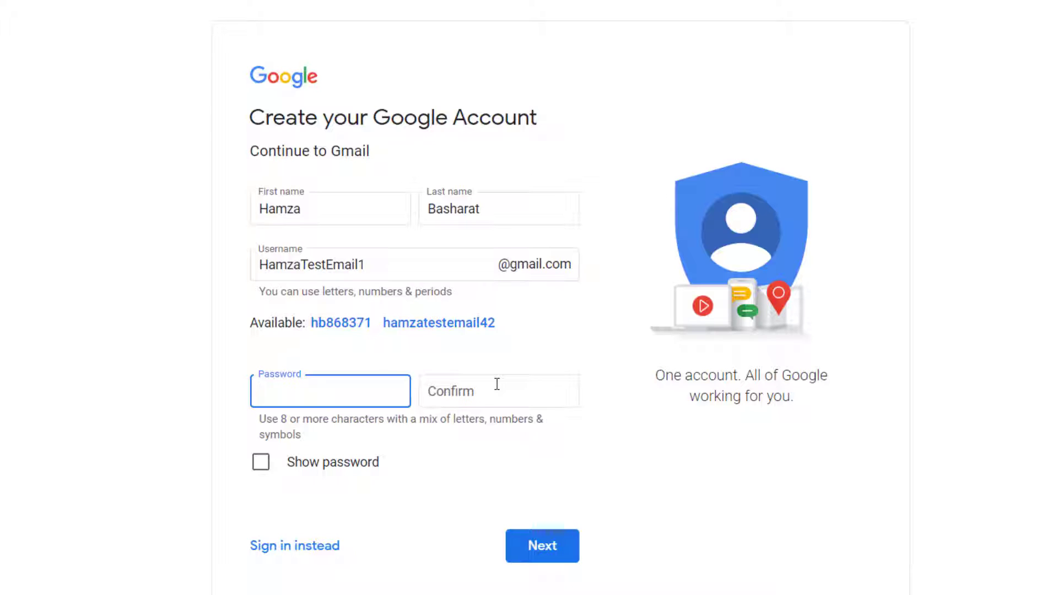
{"action": "type", "text": "•••••••••"}
{"action": "left_click", "coordinate": [497, 384]}
{"action": "type", "text": "••••••••••"}
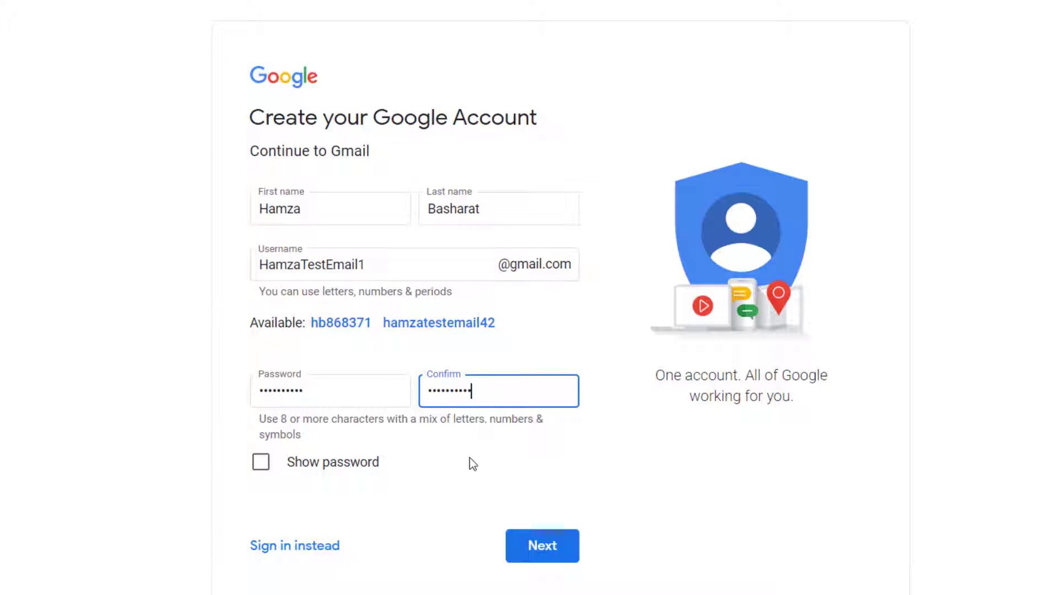
{"action": "left_click", "coordinate": [469, 466]}
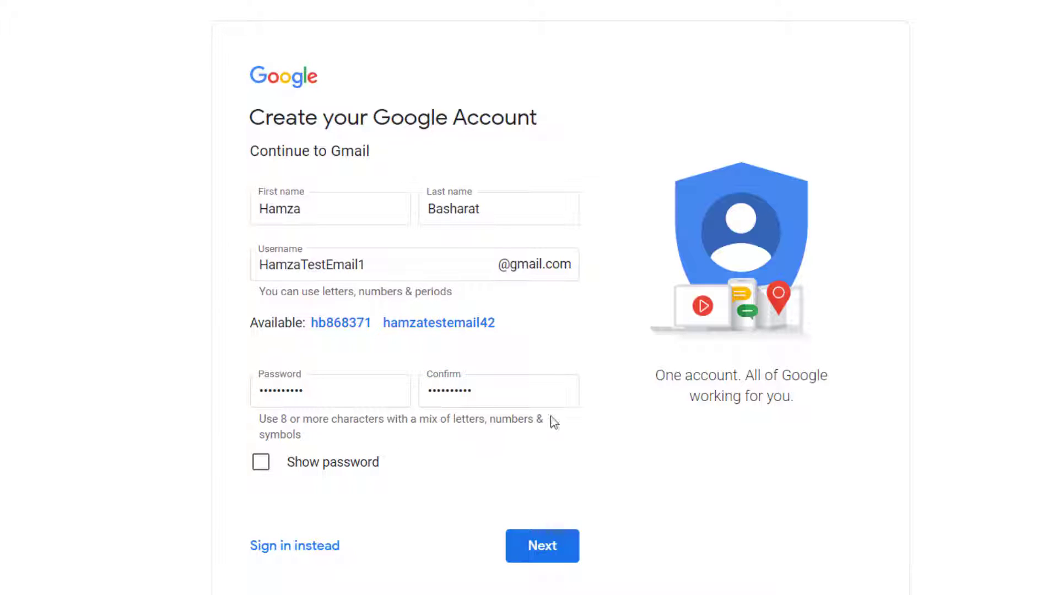
{"action": "left_click", "coordinate": [603, 429]}
{"action": "left_click", "coordinate": [538, 546]}
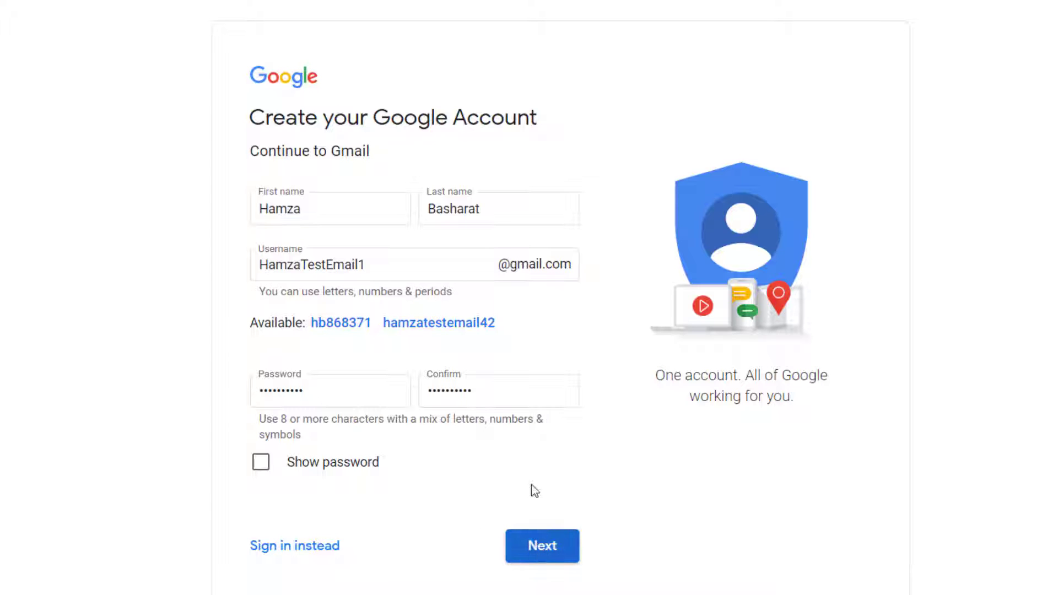
Enter the phone number, keeping the default country code, and fill in the recovery email address
{"action": "left_click", "coordinate": [571, 557]}
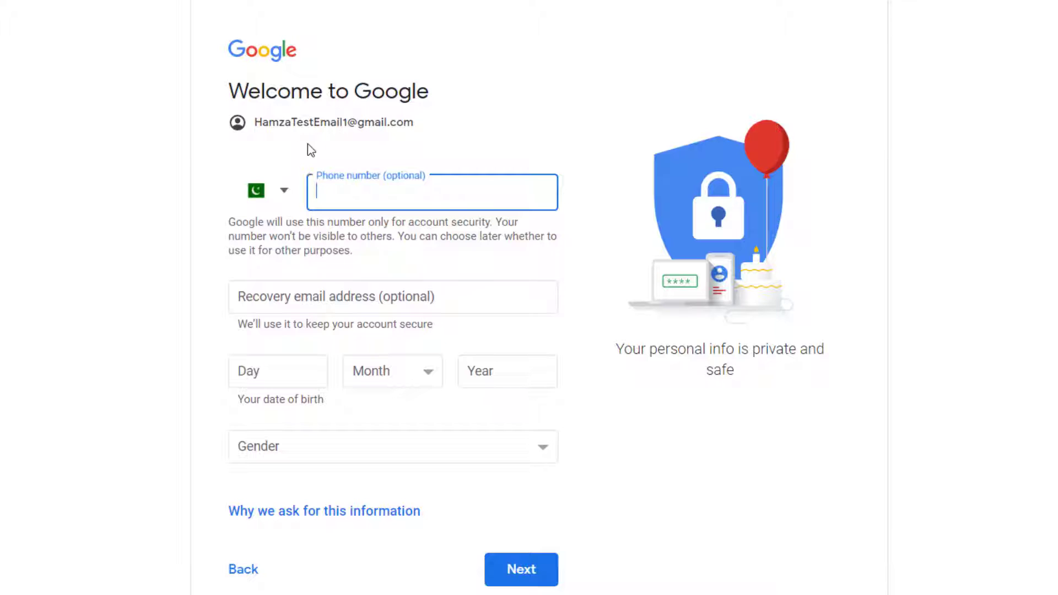
{"action": "left_click", "coordinate": [286, 191]}
{"action": "left_click", "coordinate": [374, 188]}
{"action": "type", "text": "3152"}
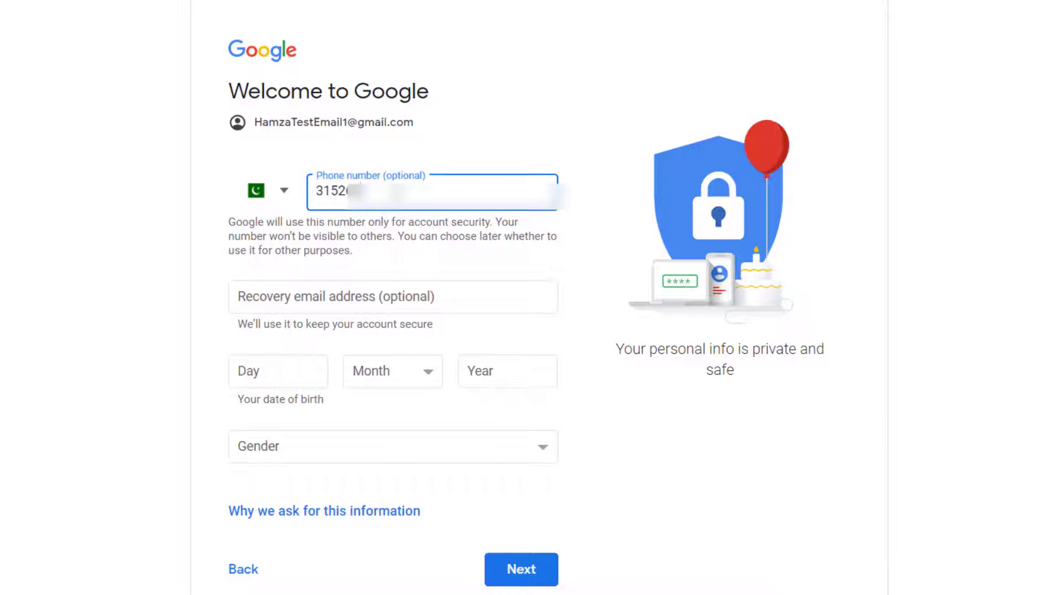
{"action": "key", "text": "Tab"}
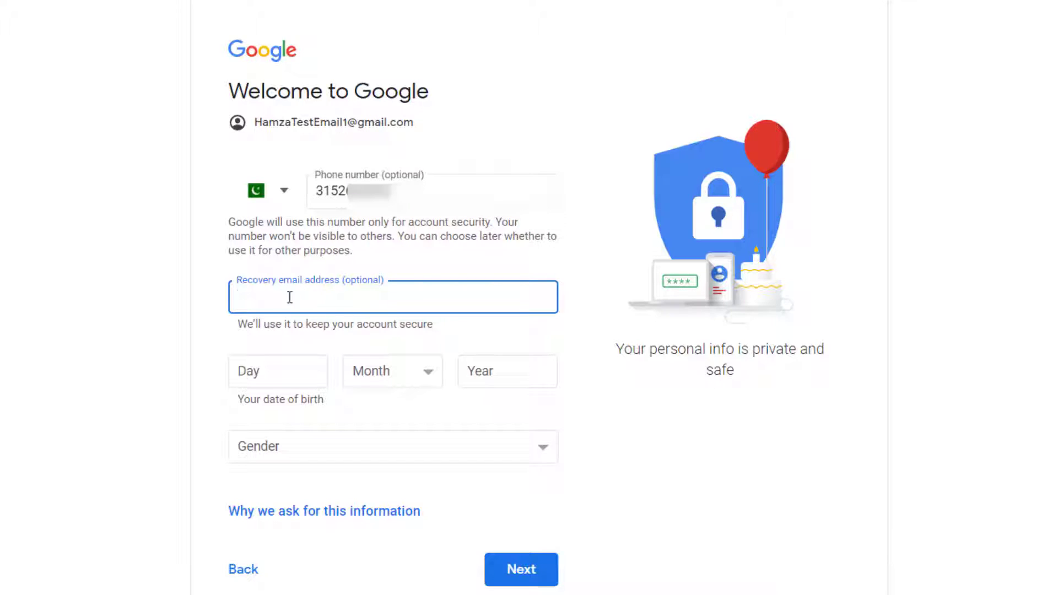
{"action": "left_click", "coordinate": [216, 332]}
{"action": "scroll", "coordinate": [197, 302], "scroll_direction": "down", "scroll_amount": 1}
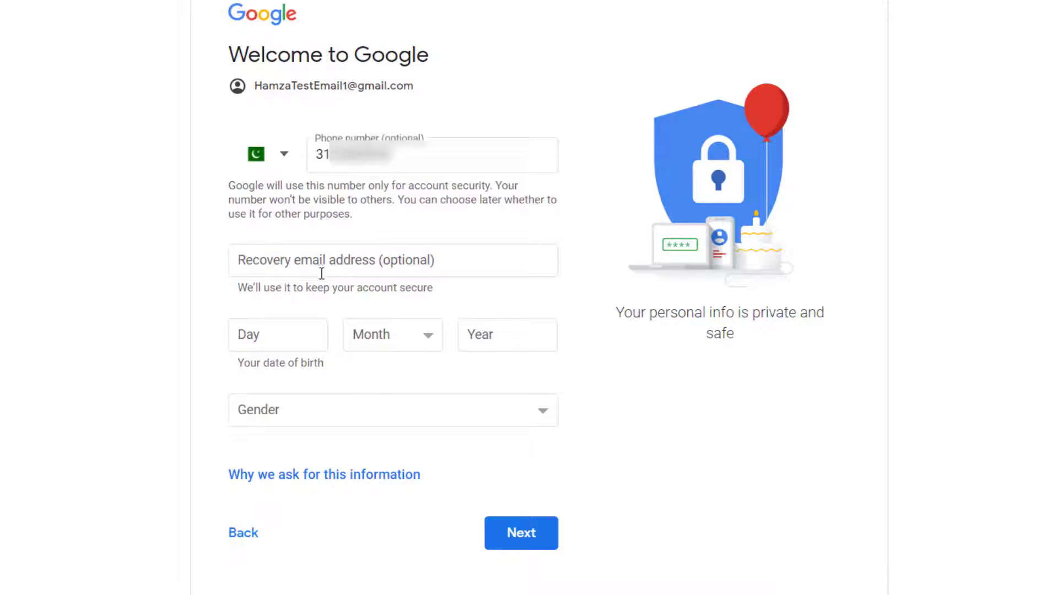
{"action": "left_click", "coordinate": [253, 265]}
{"action": "left_click", "coordinate": [212, 282]}
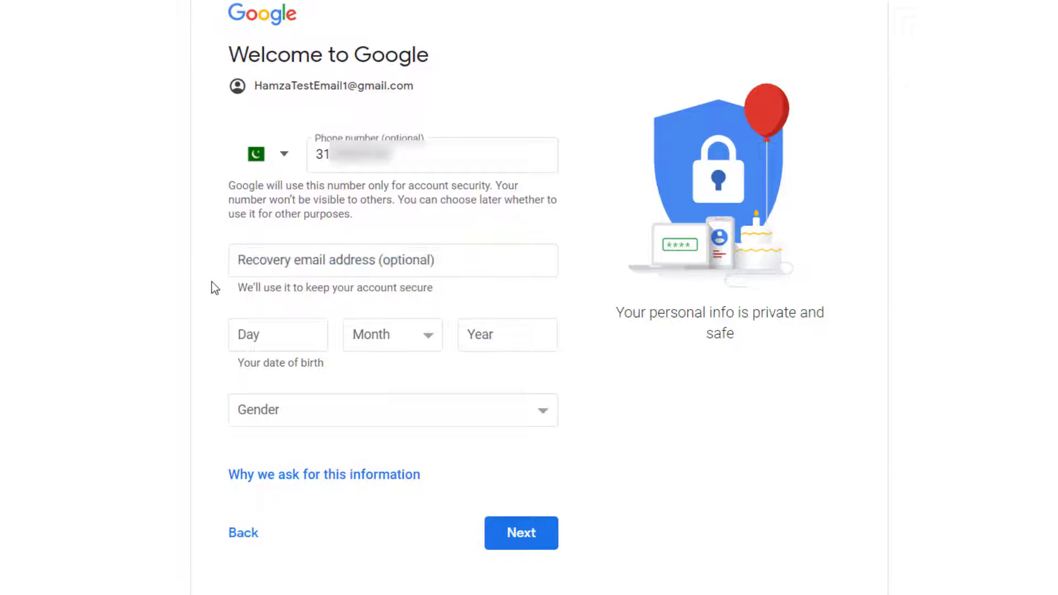
{"action": "left_click", "coordinate": [323, 267]}
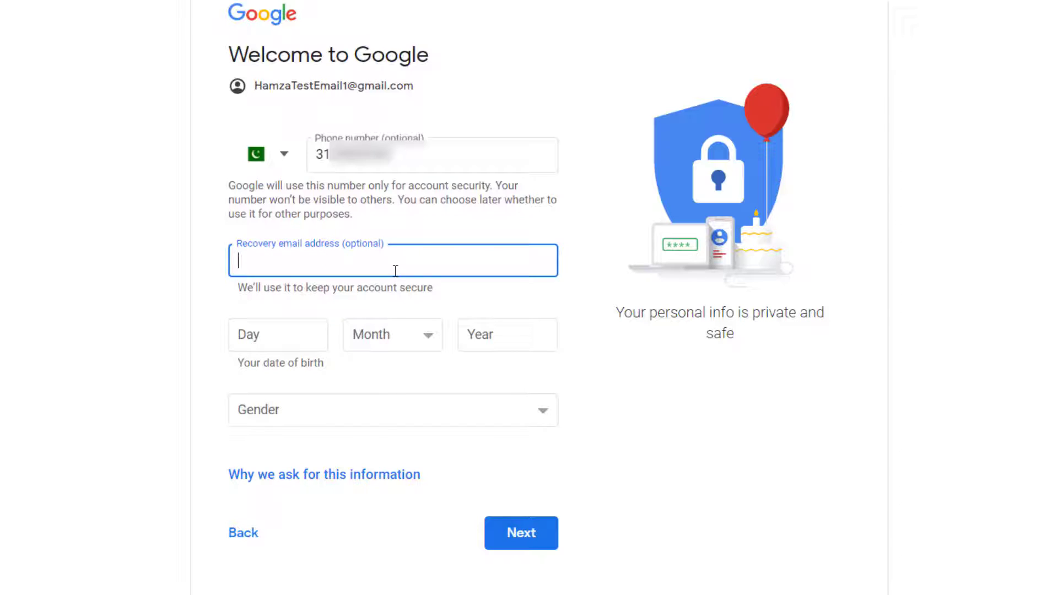
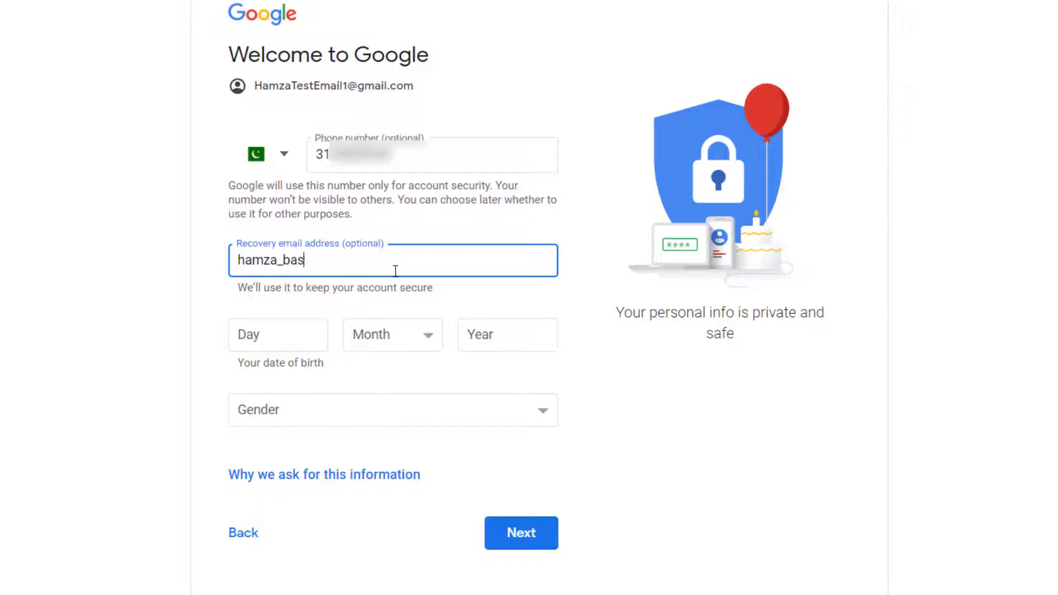
Set the birth date to 20 July 1993 and the gender to Male
{"action": "left_click", "coordinate": [316, 332]}
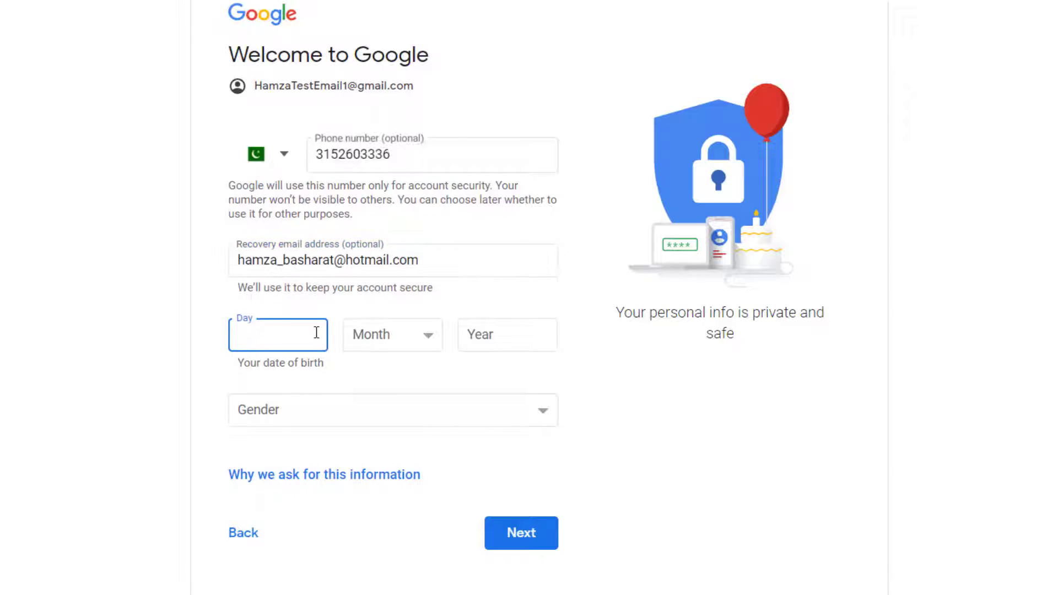
{"action": "type", "text": "20"}
{"action": "key", "text": "Tab"}
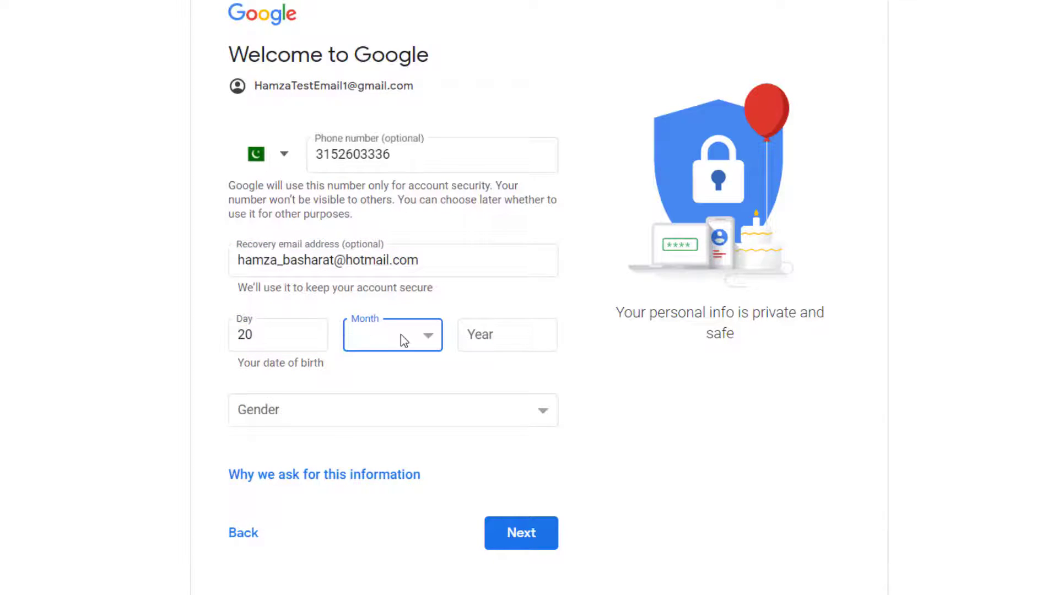
{"action": "left_click", "coordinate": [403, 337]}
{"action": "left_click", "coordinate": [393, 181]}
{"action": "left_click", "coordinate": [397, 346]}
{"action": "left_click", "coordinate": [394, 152]}
{"action": "left_click", "coordinate": [510, 335]}
{"action": "type", "text": "1993"}
{"action": "key", "text": "Tab"}
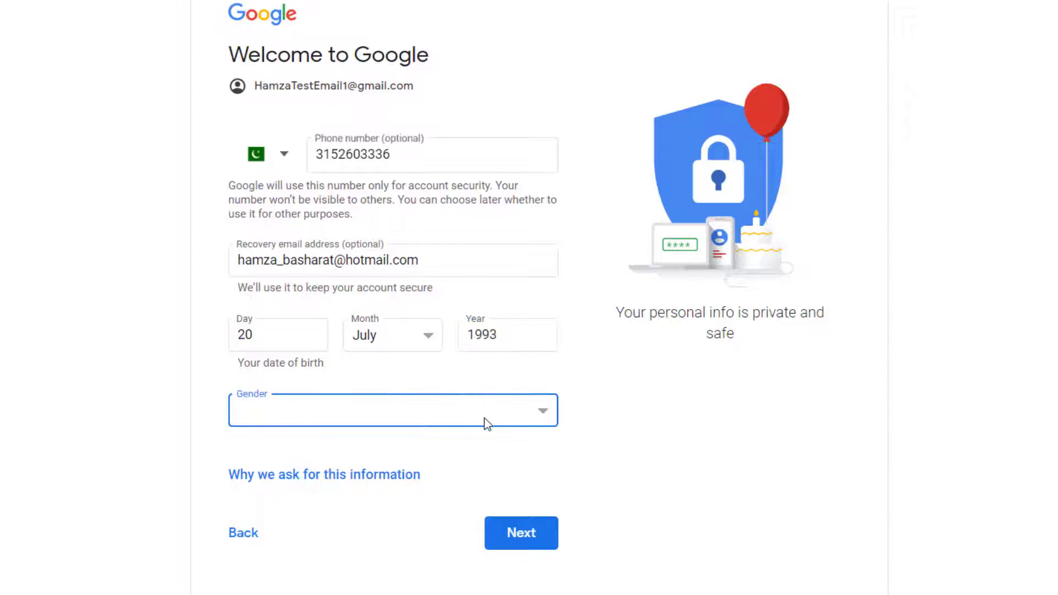
{"action": "left_click", "coordinate": [480, 422]}
{"action": "left_click", "coordinate": [404, 474]}
Submit the personal details and agree to the Privacy and Terms to create the account
{"action": "left_click", "coordinate": [511, 532]}
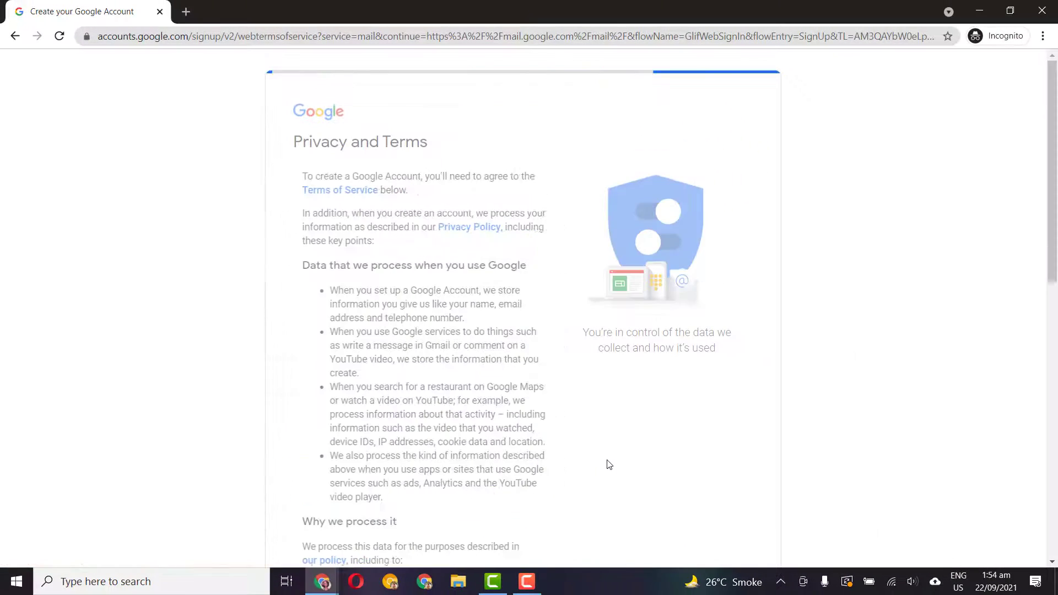
{"action": "scroll", "coordinate": [469, 422], "scroll_direction": "down", "scroll_amount": 14}
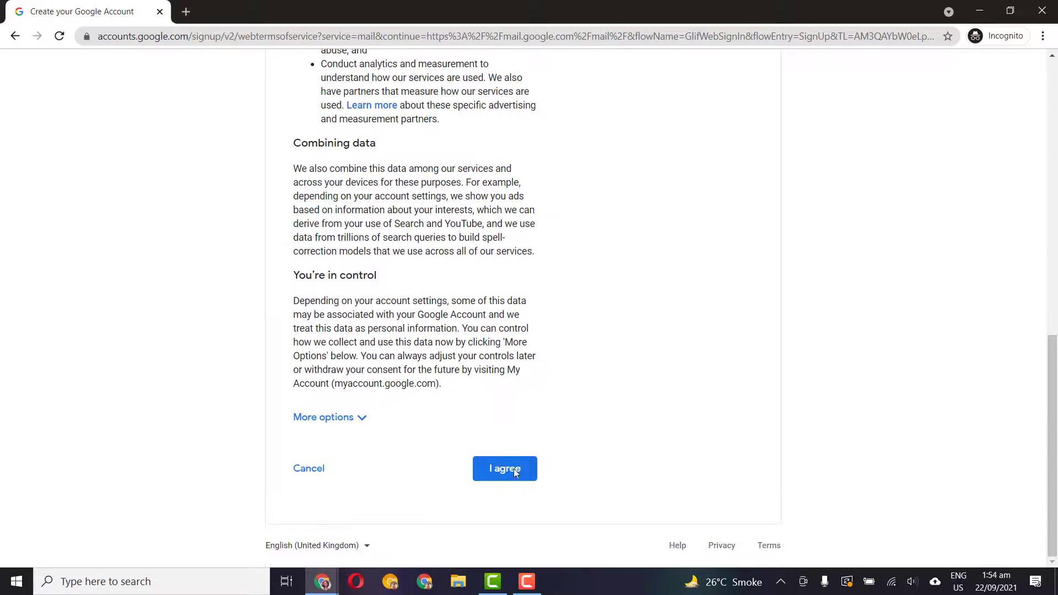
{"action": "left_click", "coordinate": [521, 477]}
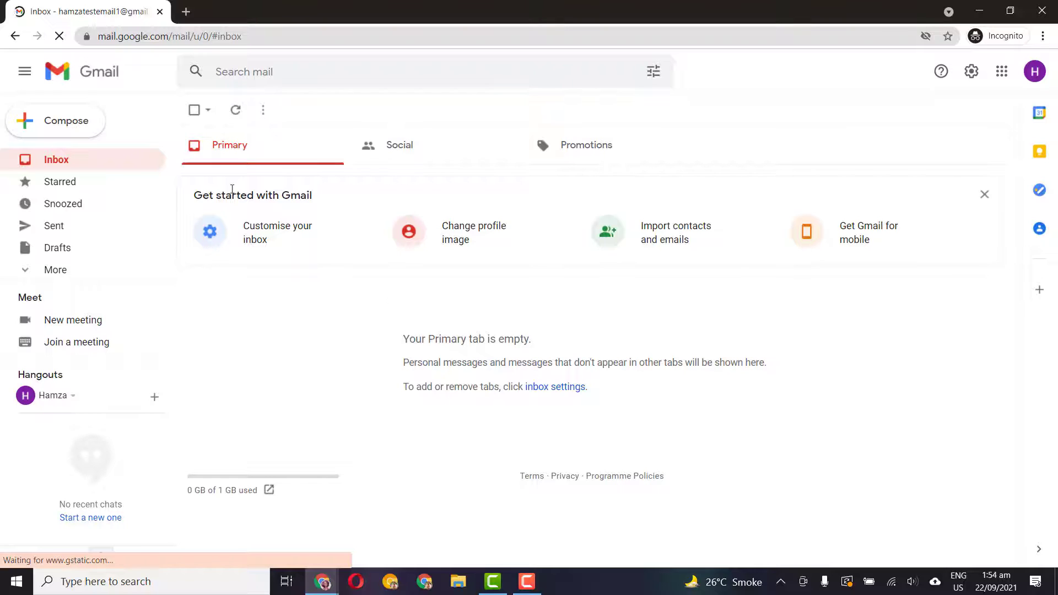
Check the new account's email address in the profile menu, then close the menu
{"action": "left_click", "coordinate": [1035, 71]}
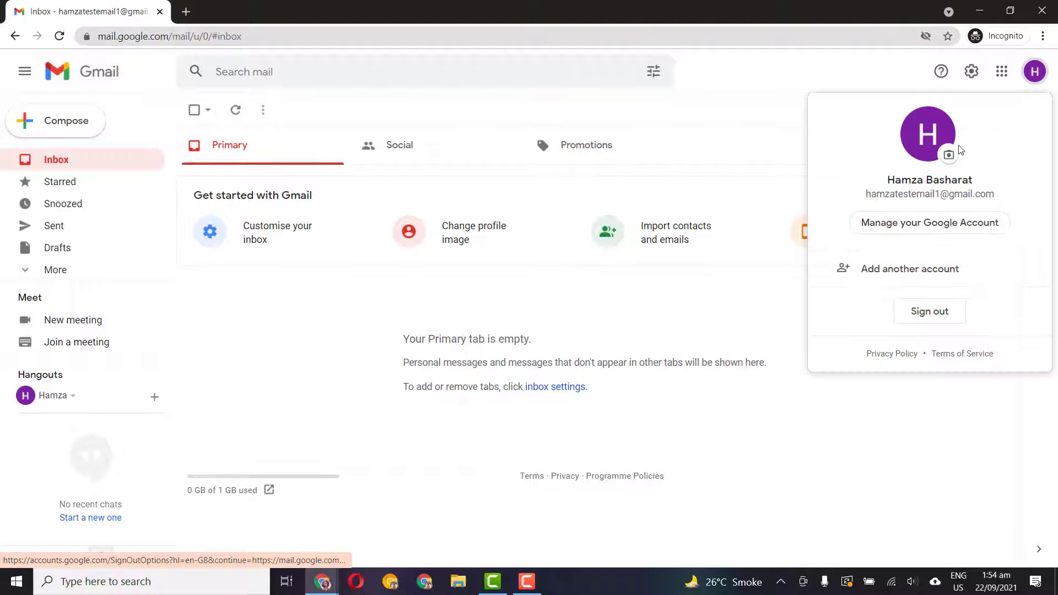
{"action": "triple_click", "coordinate": [936, 195]}
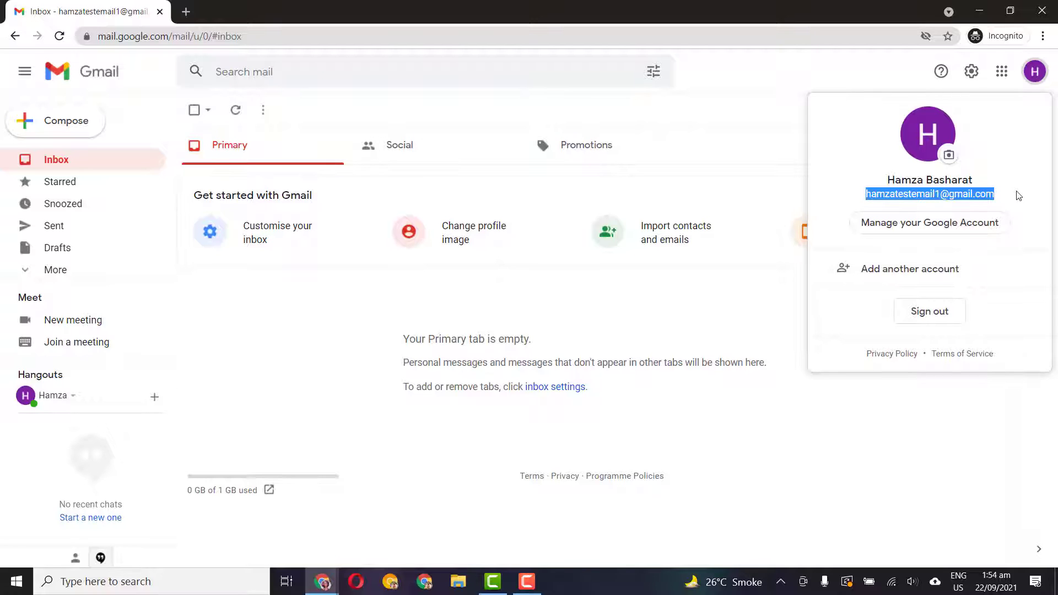
{"action": "left_click", "coordinate": [534, 180]}
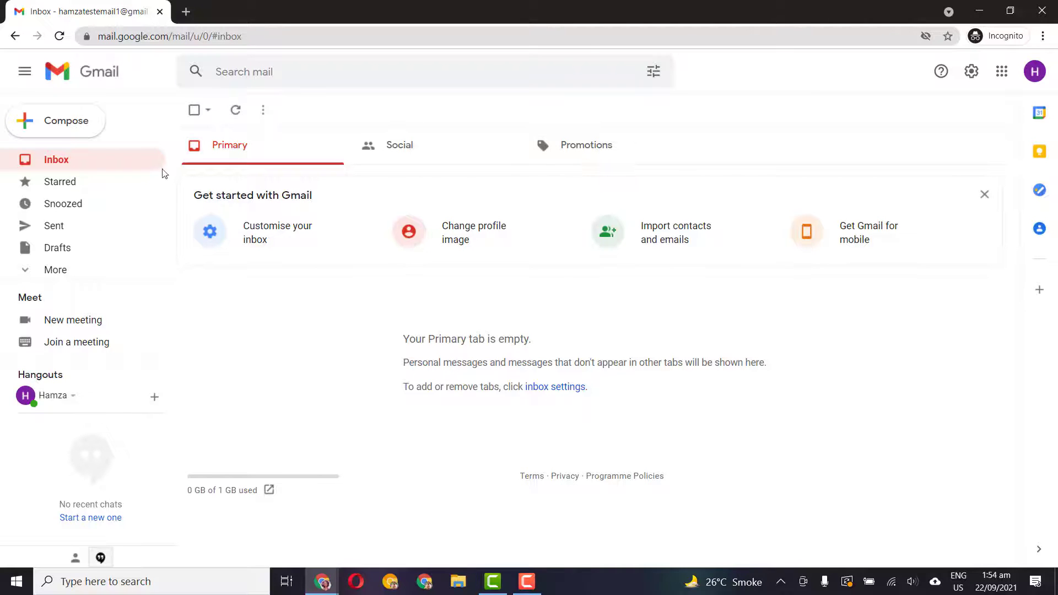
Send an email with subject and body 'test' to the other Gmail account's address
{"action": "left_click", "coordinate": [66, 130]}
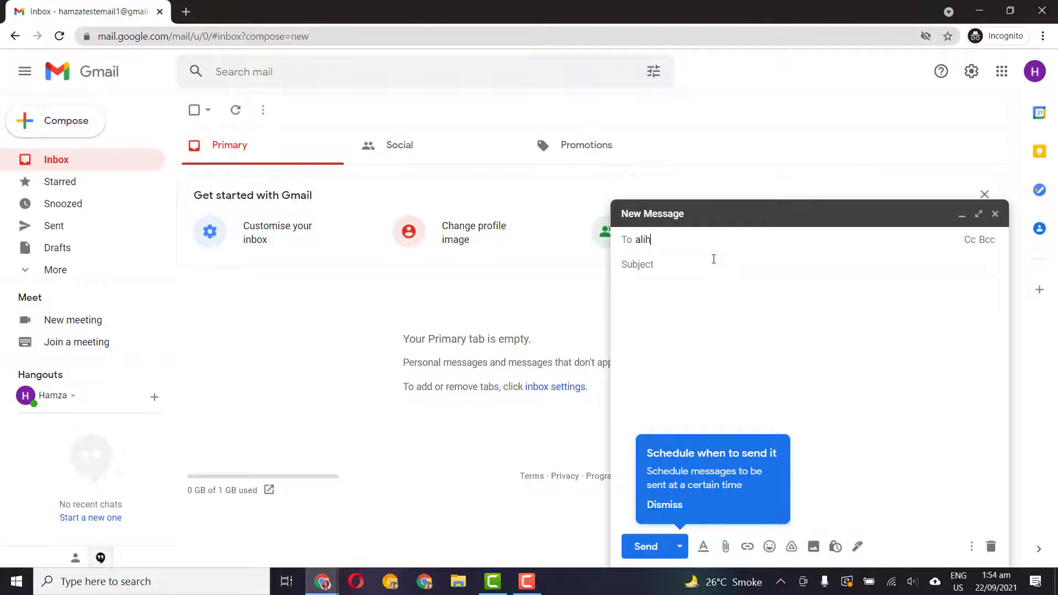
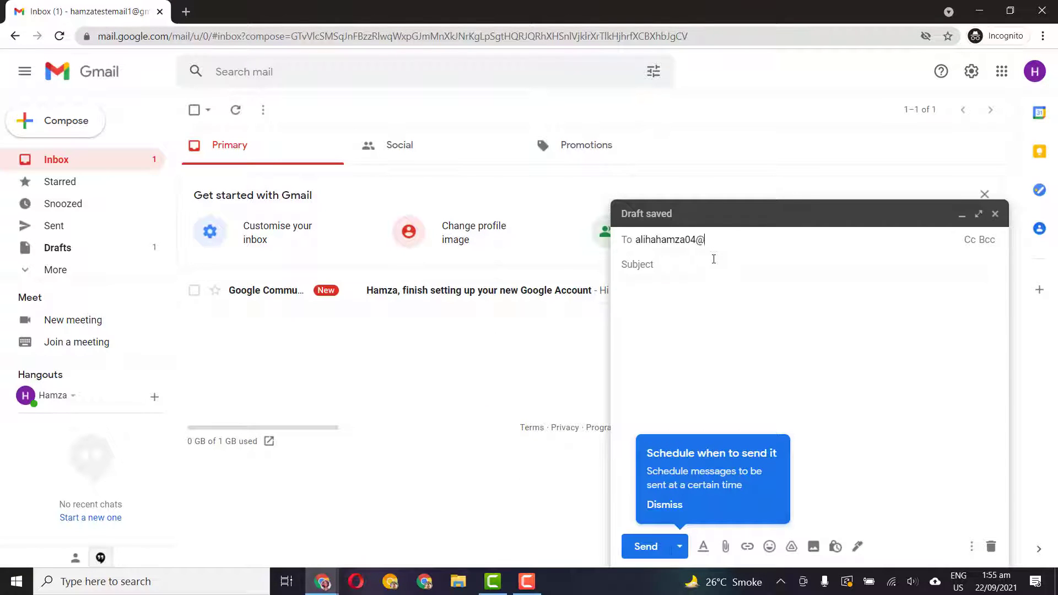
{"action": "key", "text": "Return"}
{"action": "type", "text": "test"}
{"action": "key", "text": "Tab"}
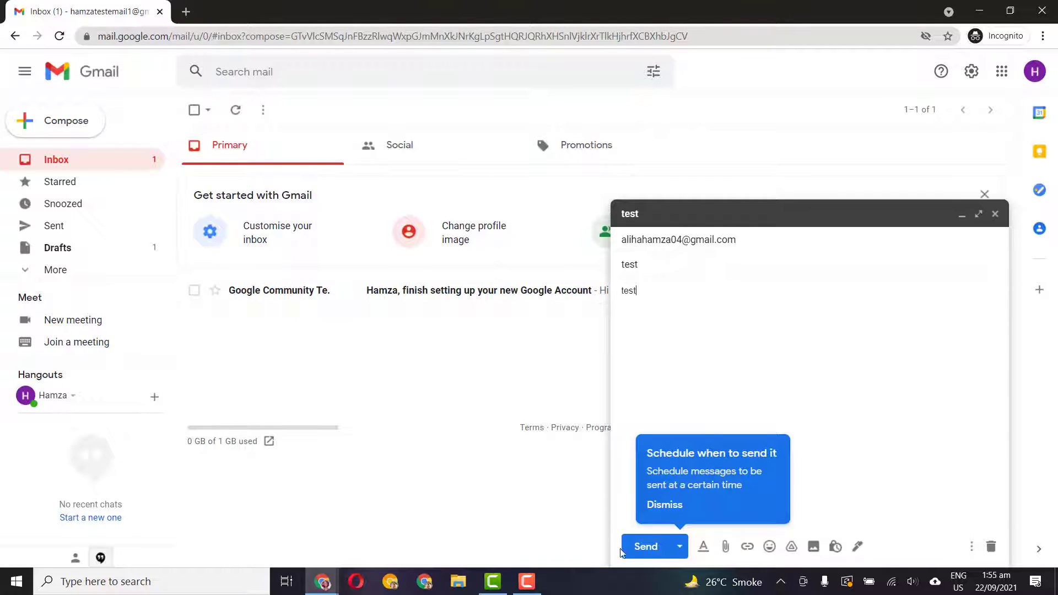
{"action": "left_click", "coordinate": [639, 547]}
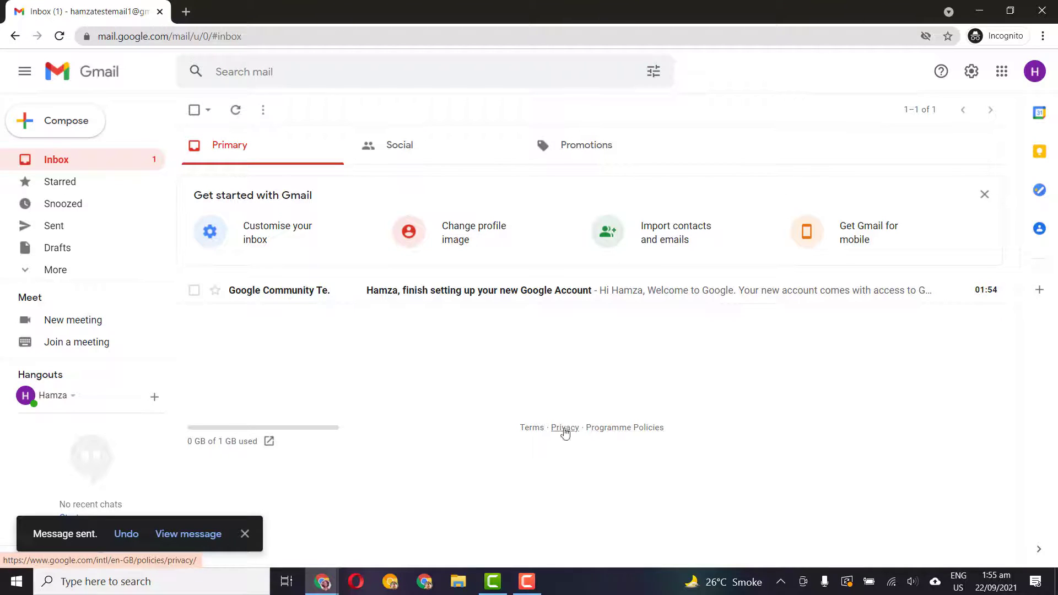
In the other Chrome window, go to gmail.com and sign in to the second account with its saved password
{"action": "left_click", "coordinate": [322, 582]}
{"action": "left_click", "coordinate": [293, 543]}
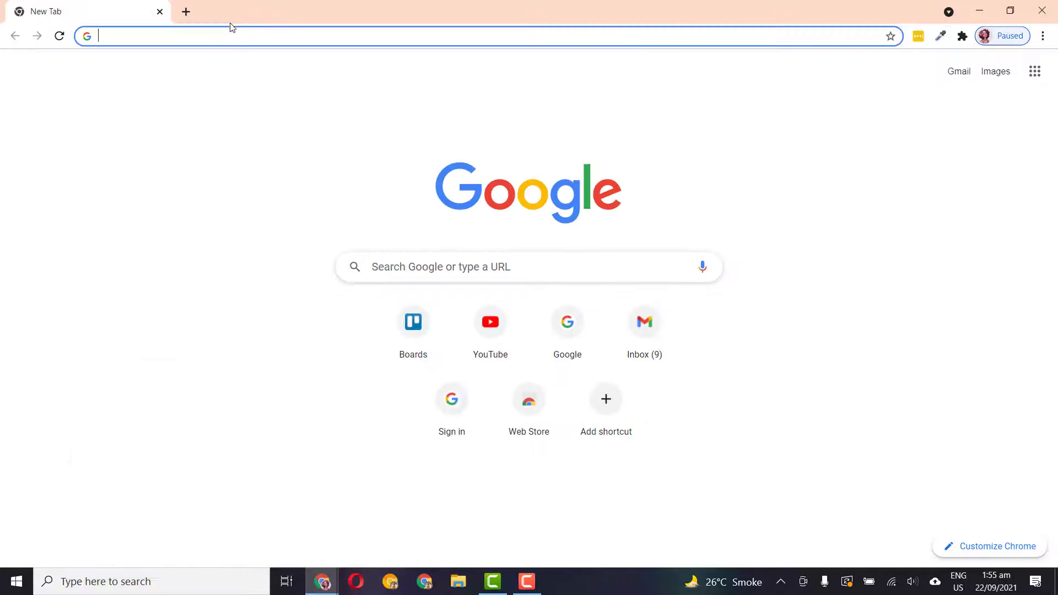
{"action": "type", "text": "gmail.com"}
{"action": "key", "text": "Return"}
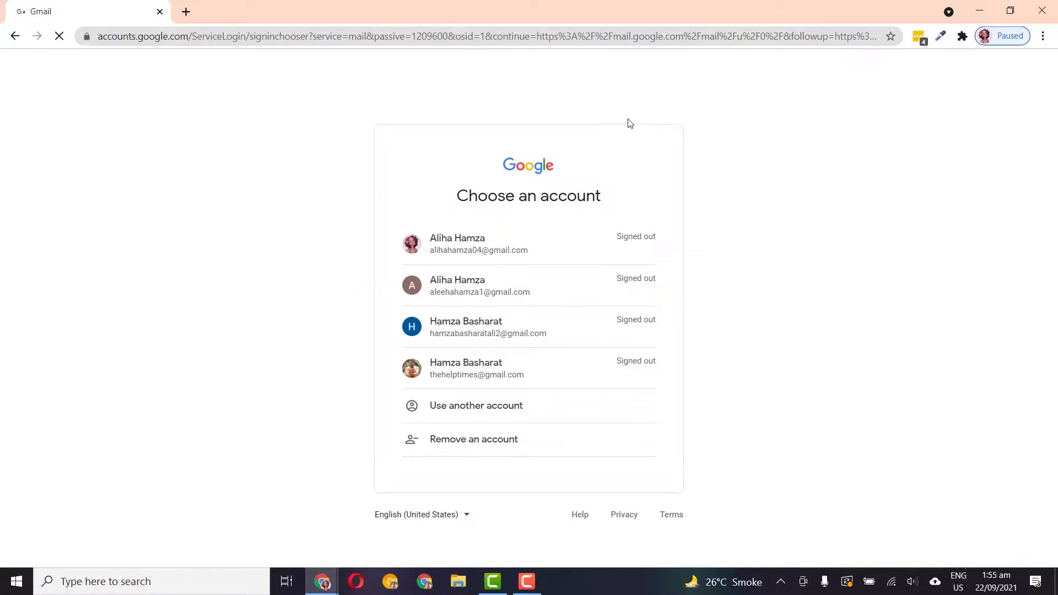
{"action": "left_click", "coordinate": [508, 243]}
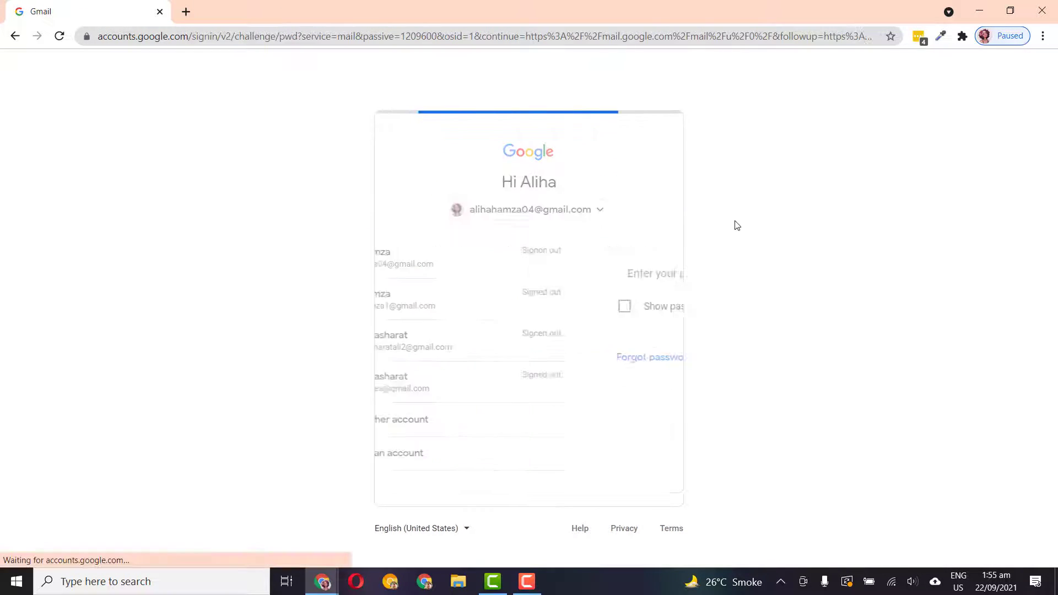
{"action": "left_click", "coordinate": [645, 377]}
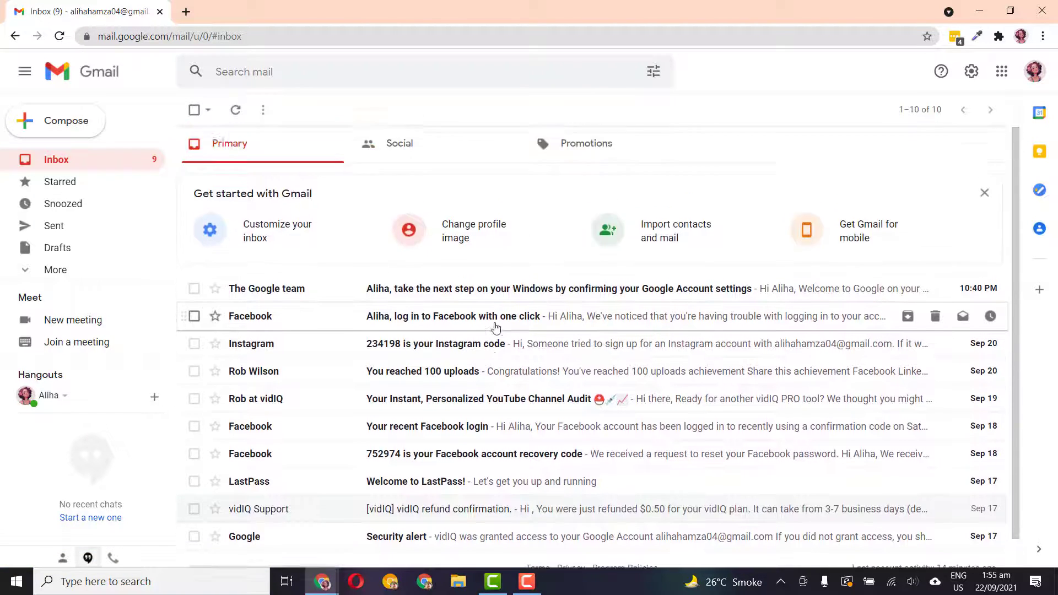
In the new account's window, open the sent test email in Sent and review its delivery details
{"action": "scroll", "coordinate": [454, 530], "scroll_direction": "down", "scroll_amount": 1}
{"action": "mouse_move", "coordinate": [322, 582]}
{"action": "left_click", "coordinate": [405, 548]}
{"action": "left_click", "coordinate": [86, 236]}
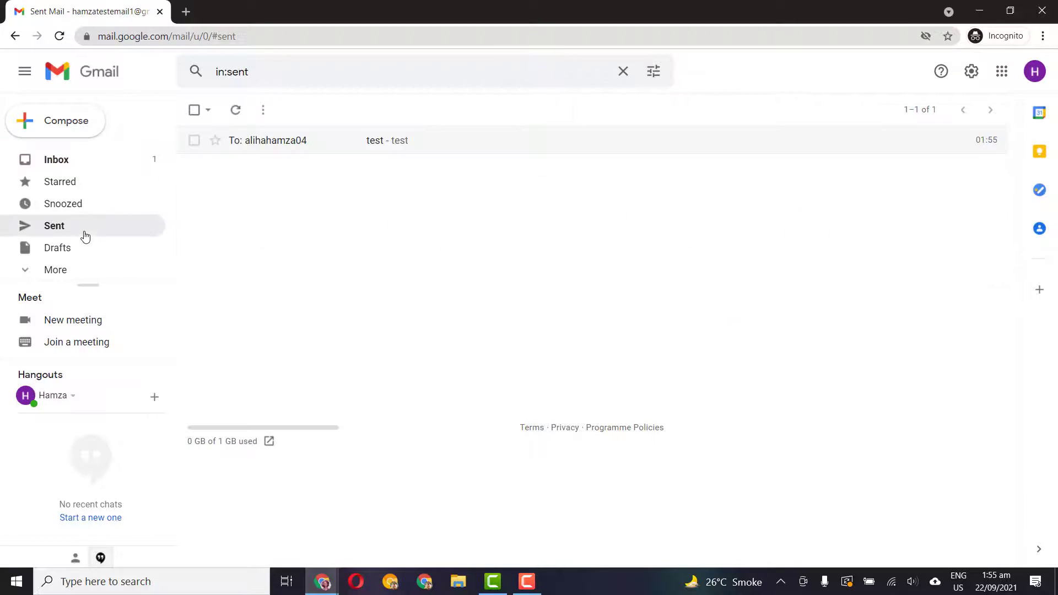
{"action": "left_click", "coordinate": [300, 152]}
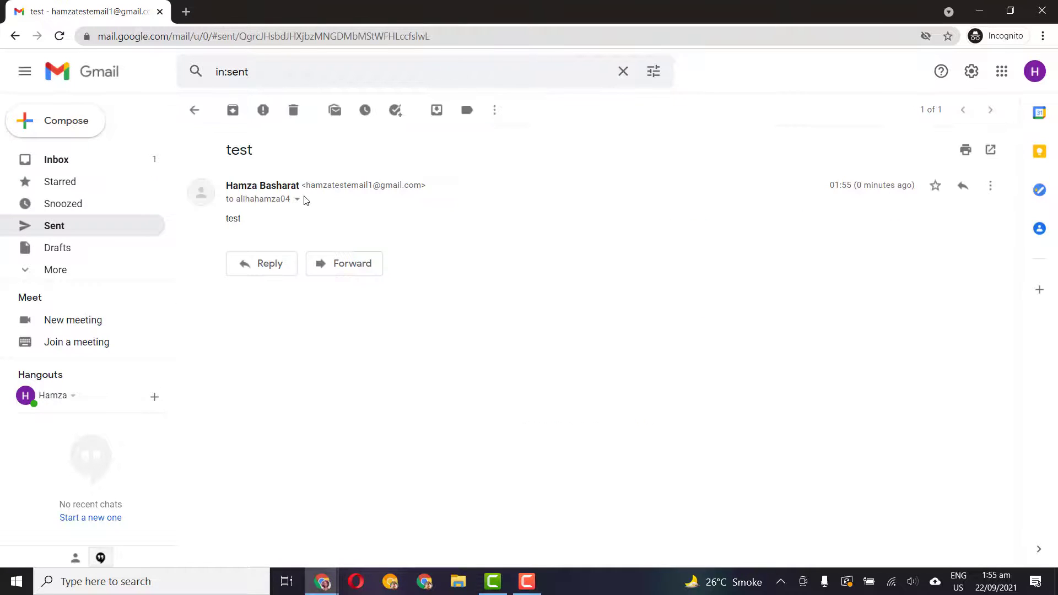
{"action": "left_click", "coordinate": [297, 201]}
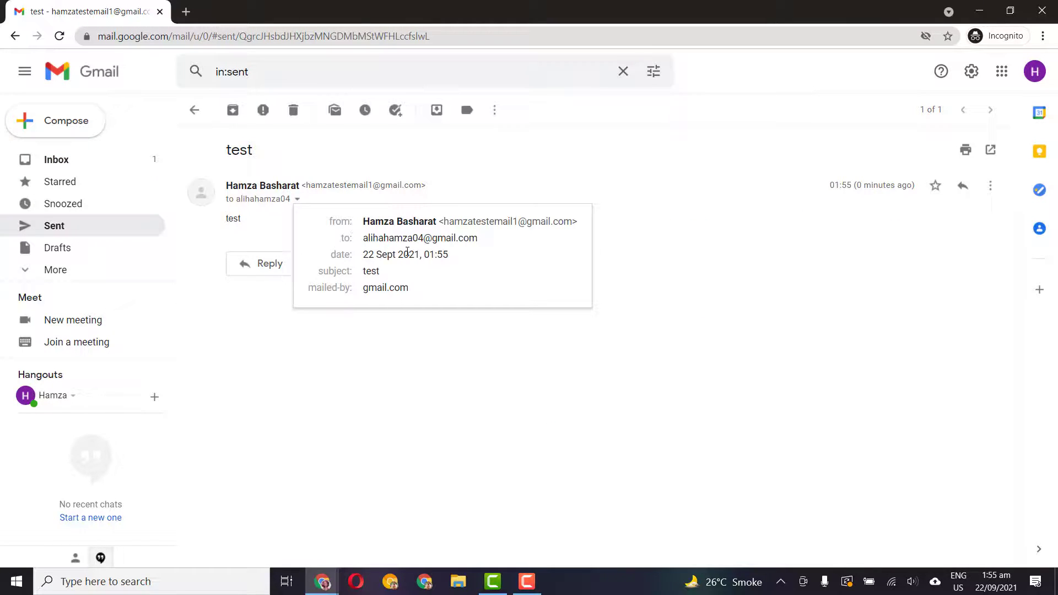
{"action": "left_click", "coordinate": [448, 351]}
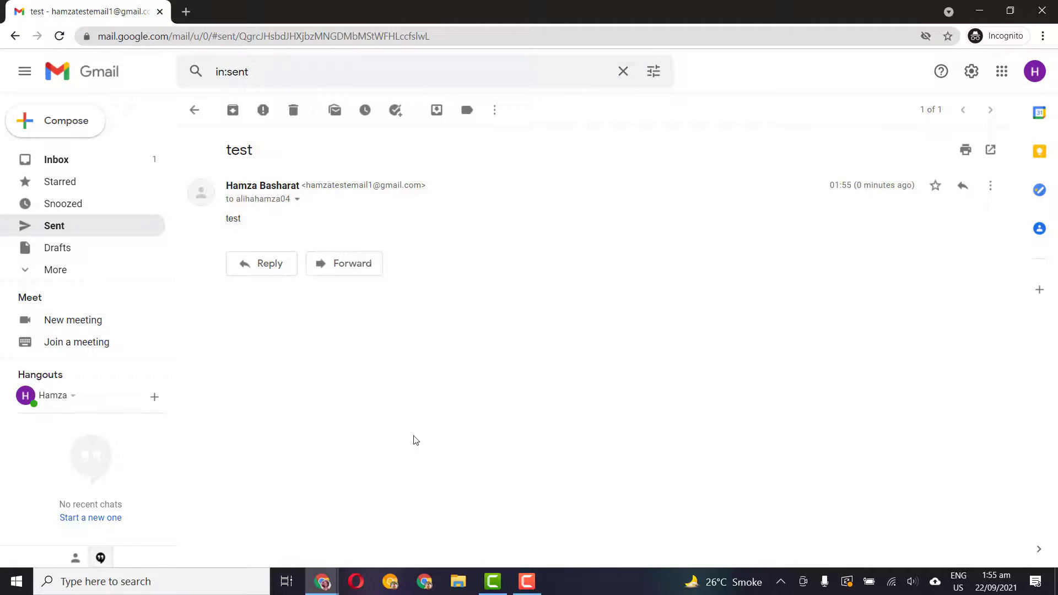
{"action": "left_click", "coordinate": [298, 200]}
In the second account's window, check the account details, then view the Social and Promotions categories
{"action": "left_click", "coordinate": [456, 372]}
{"action": "mouse_move", "coordinate": [331, 578]}
{"action": "left_click", "coordinate": [248, 524]}
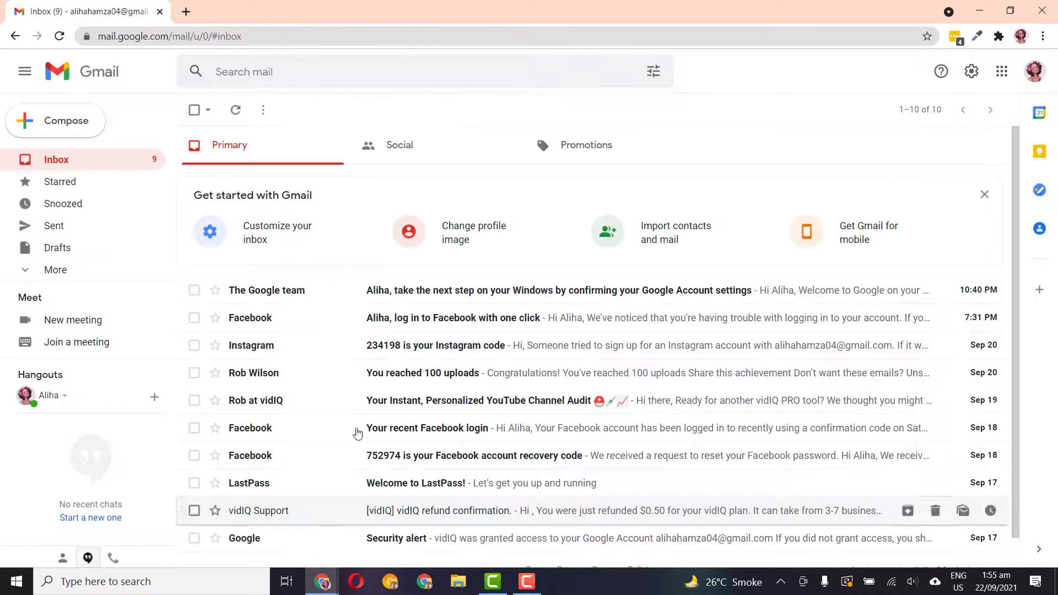
{"action": "left_click", "coordinate": [1034, 74]}
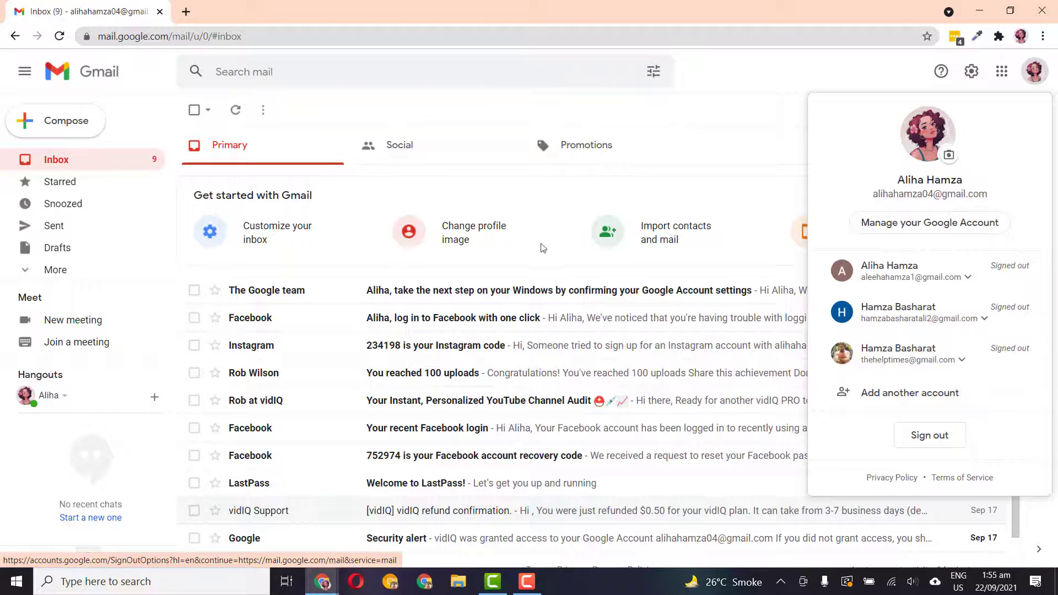
{"action": "key", "text": "Escape"}
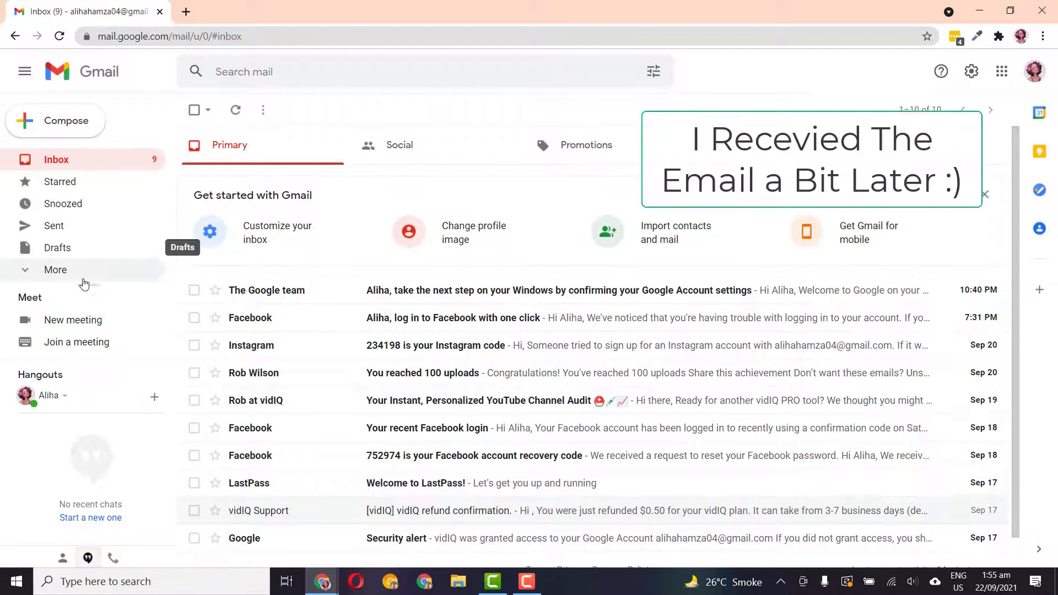
{"action": "left_click", "coordinate": [105, 269]}
{"action": "left_click", "coordinate": [428, 165]}
{"action": "left_click", "coordinate": [558, 146]}
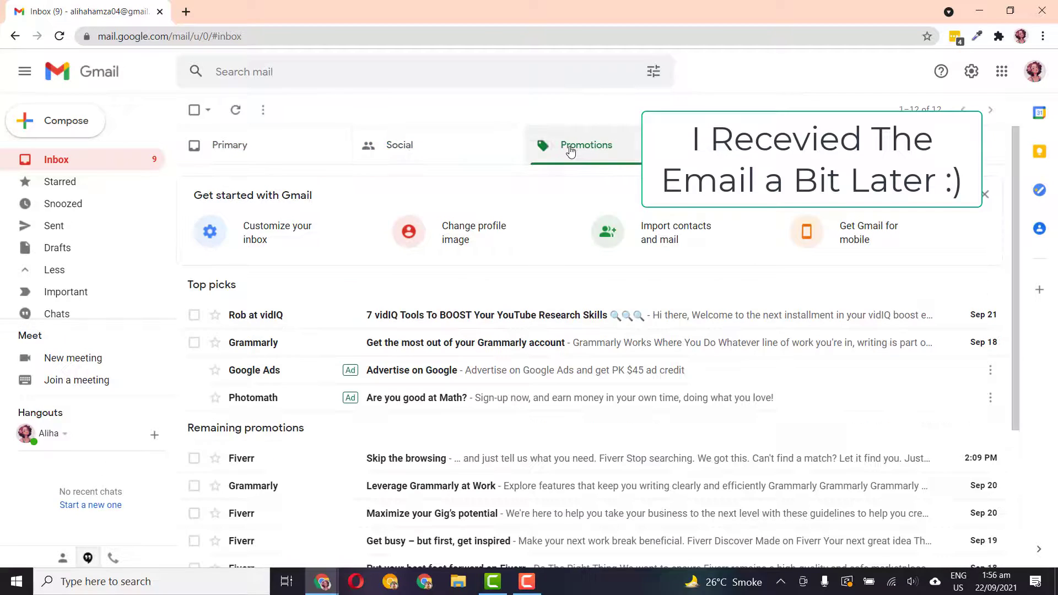
From the Primary inbox, send an email with subject and body 'test' to the other test account
{"action": "left_click", "coordinate": [270, 161]}
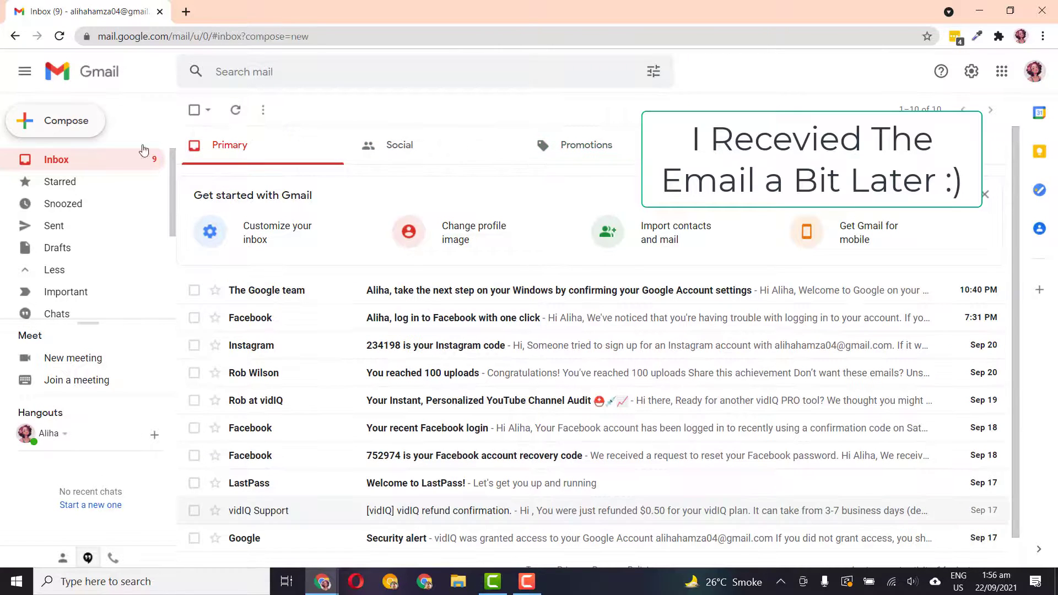
{"action": "left_click", "coordinate": [58, 121]}
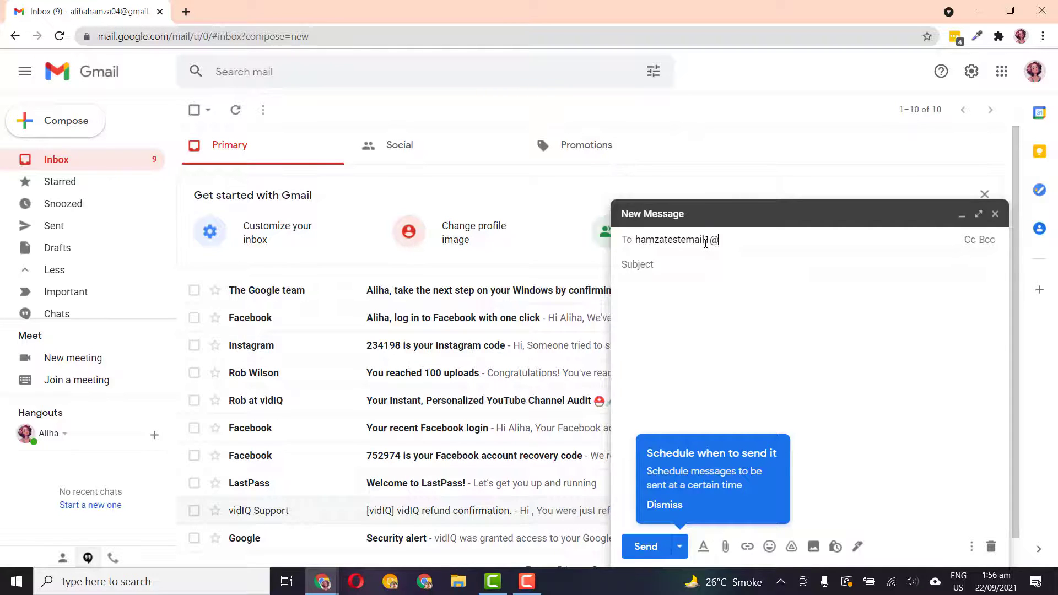
{"action": "type", "text": "mail.co"}
{"action": "key", "text": "Tab"}
{"action": "key", "text": "Tab"}
{"action": "type", "text": "test"}
{"action": "key", "text": "Tab"}
{"action": "type", "text": "t"}
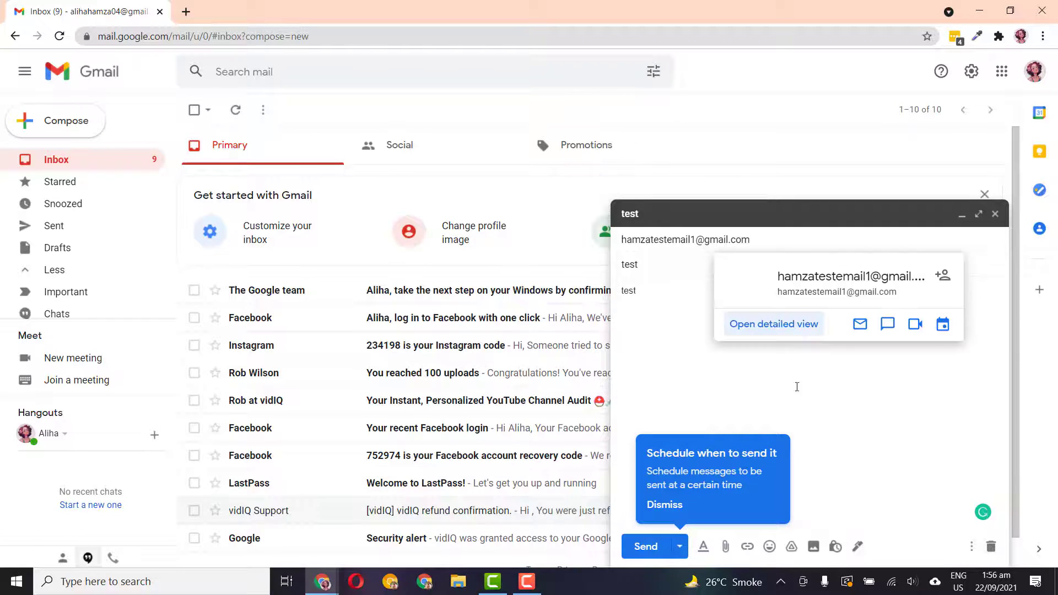
{"action": "left_click", "coordinate": [646, 546]}
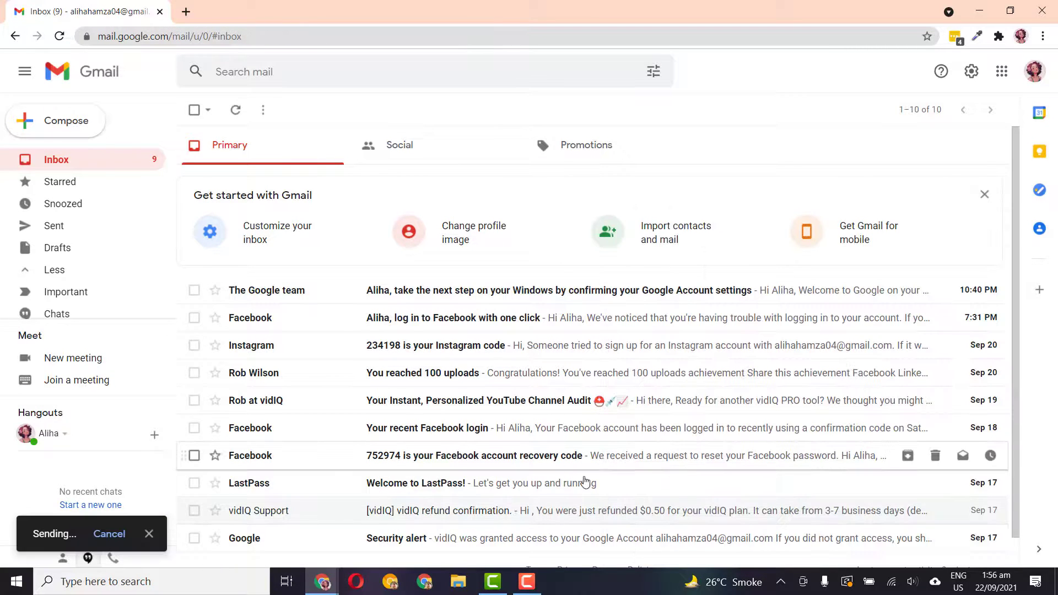
In the incognito window's inbox, open the received 'test' email
{"action": "left_click", "coordinate": [324, 583]}
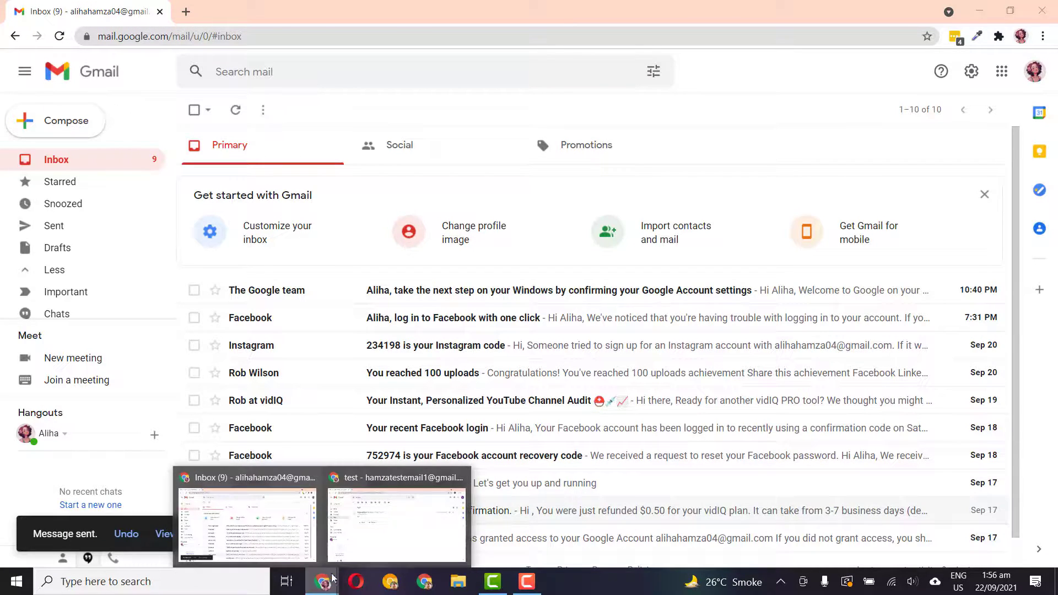
{"action": "left_click", "coordinate": [378, 546]}
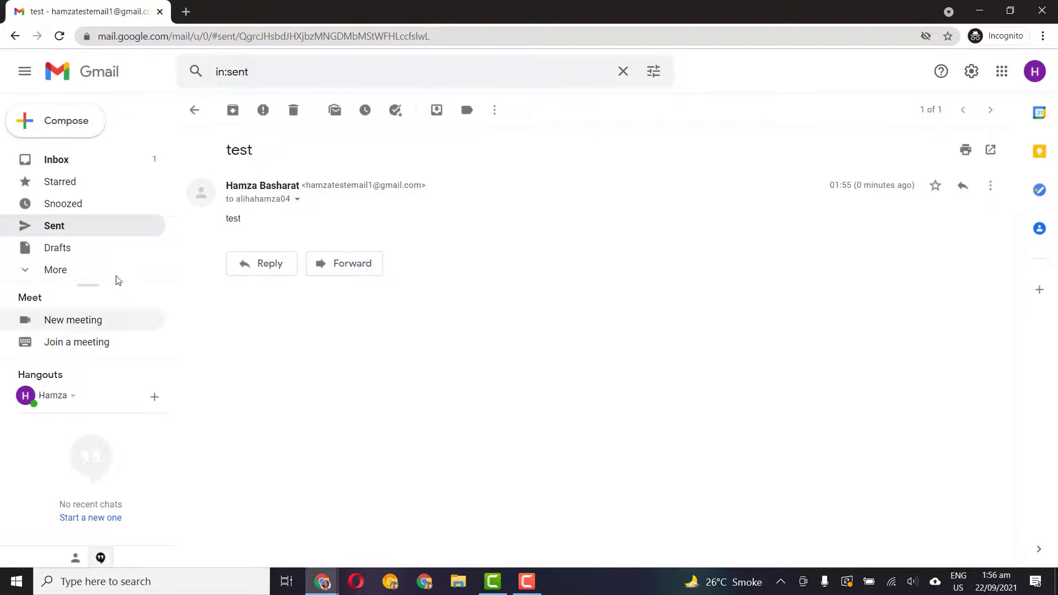
{"action": "left_click", "coordinate": [82, 163]}
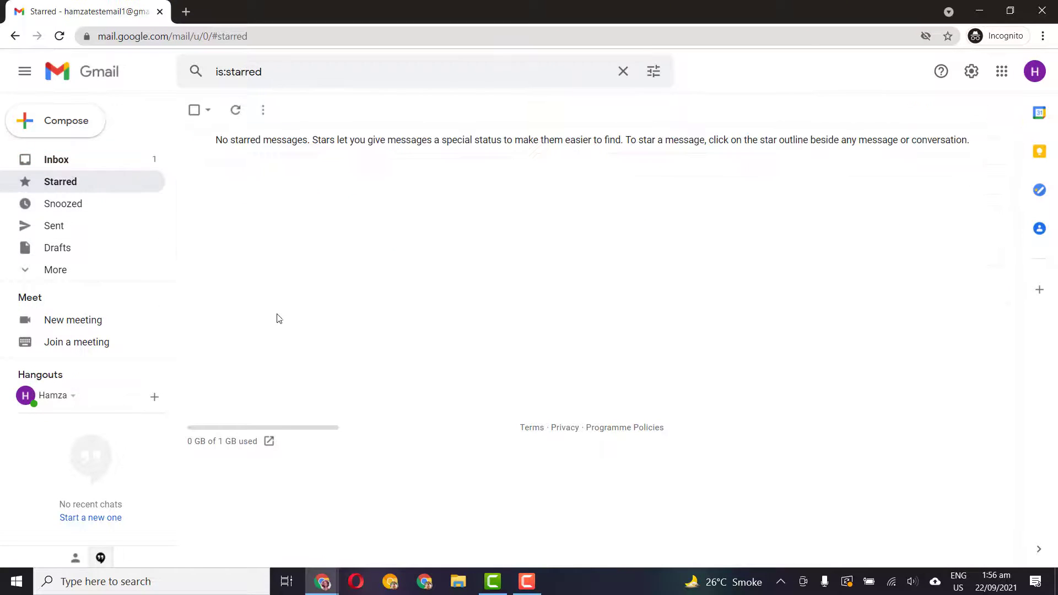
{"action": "left_click", "coordinate": [131, 166]}
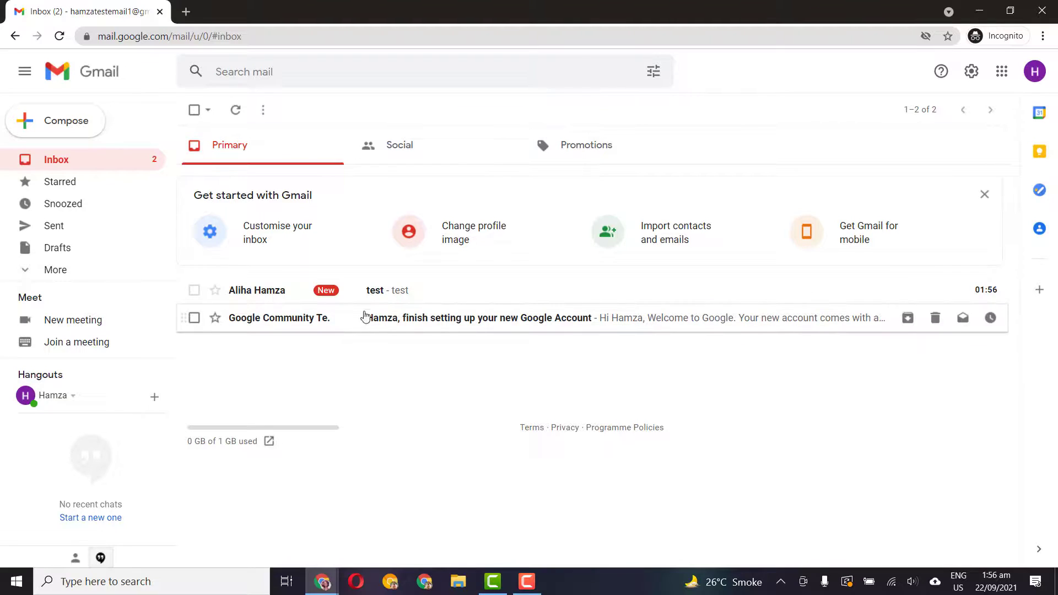
{"action": "left_click", "coordinate": [380, 303]}
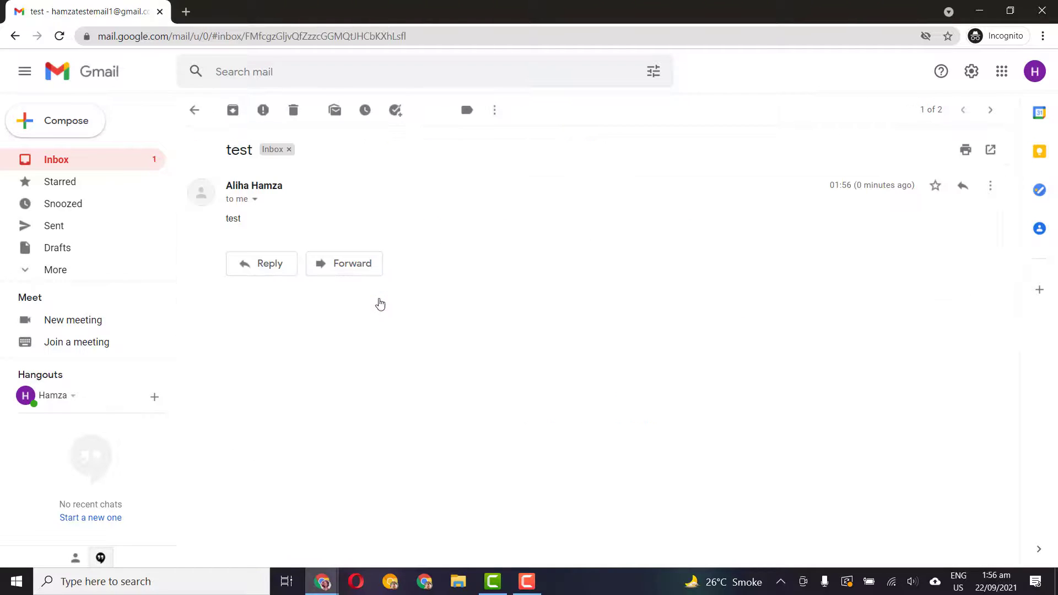
Reply 'how are you?' to the test email and send it
{"action": "left_click", "coordinate": [270, 266]}
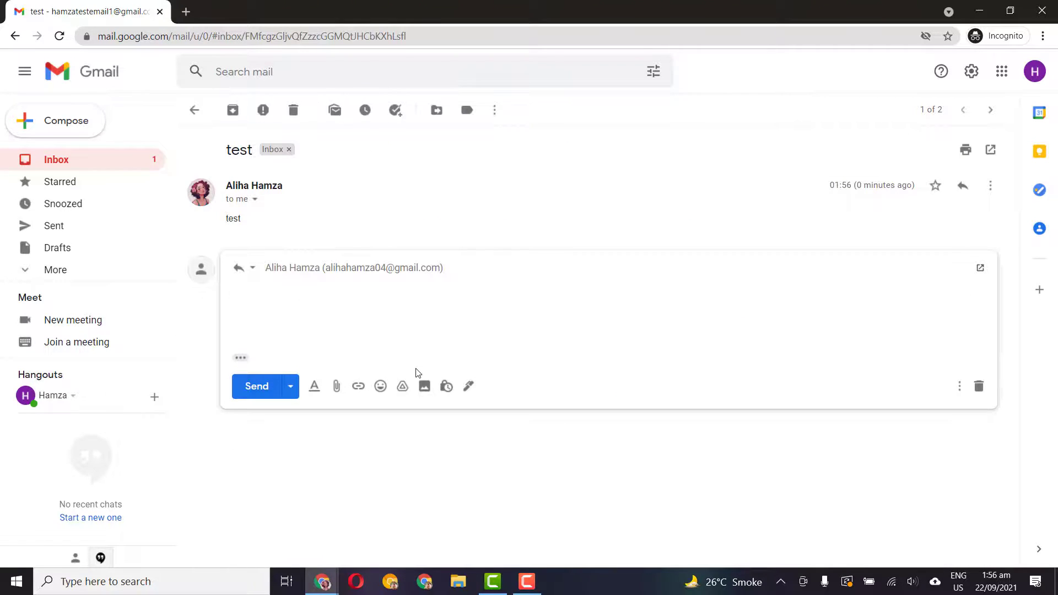
{"action": "type", "text": "how ar you"}
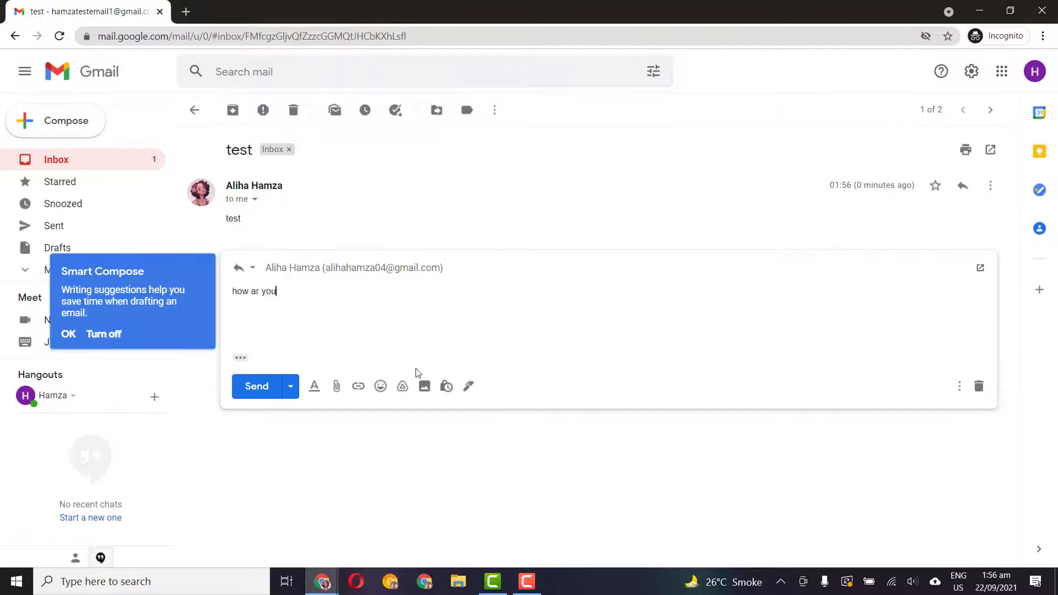
{"action": "key", "text": "BackSpace"}
{"action": "key", "text": "BackSpace"}
{"action": "type", "text": "e you?"}
{"action": "left_click", "coordinate": [259, 393]}
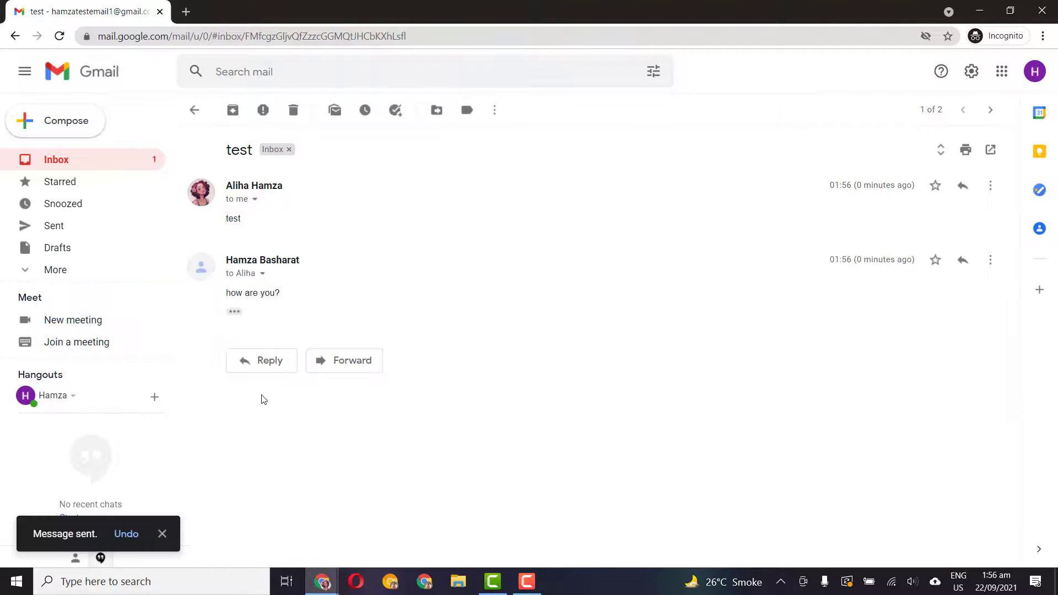
{"action": "mouse_move", "coordinate": [323, 587]}
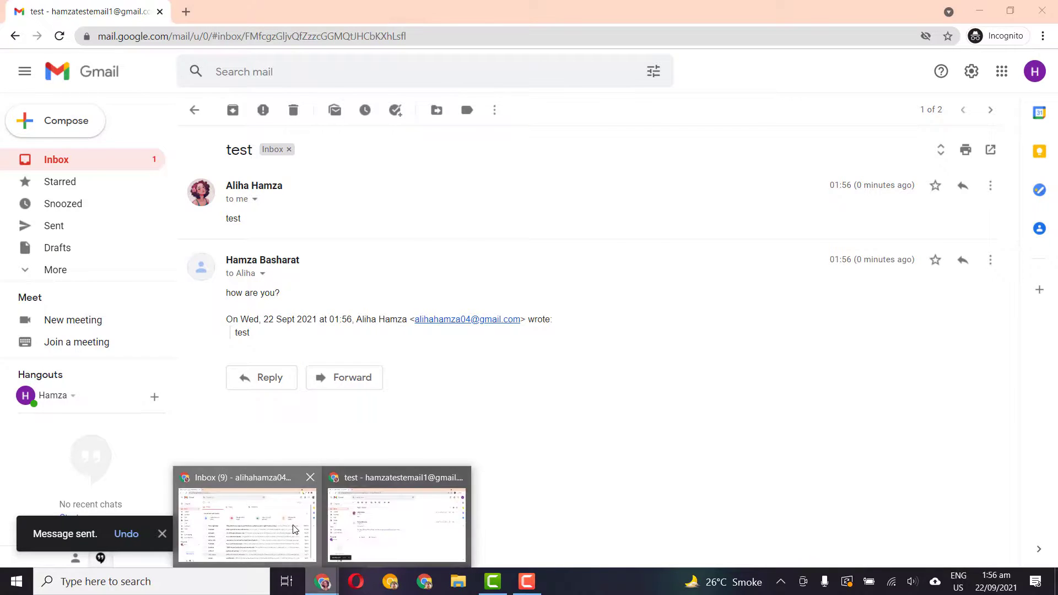
{"action": "left_click", "coordinate": [248, 518]}
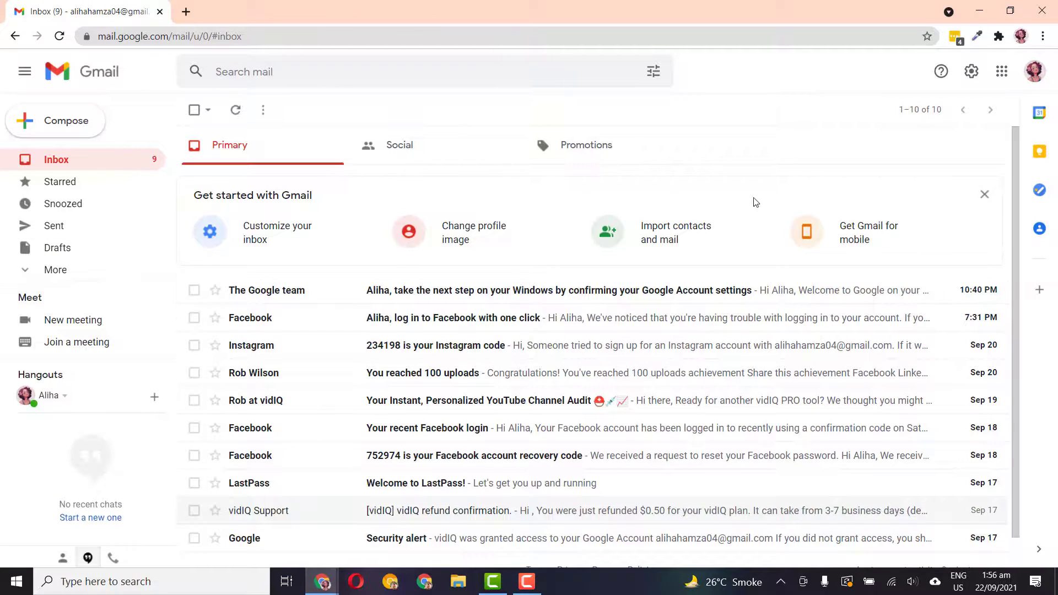
From the profile picture settings, start adding a photo uploaded from the computer
{"action": "mouse_move", "coordinate": [323, 583]}
{"action": "left_click", "coordinate": [403, 518]}
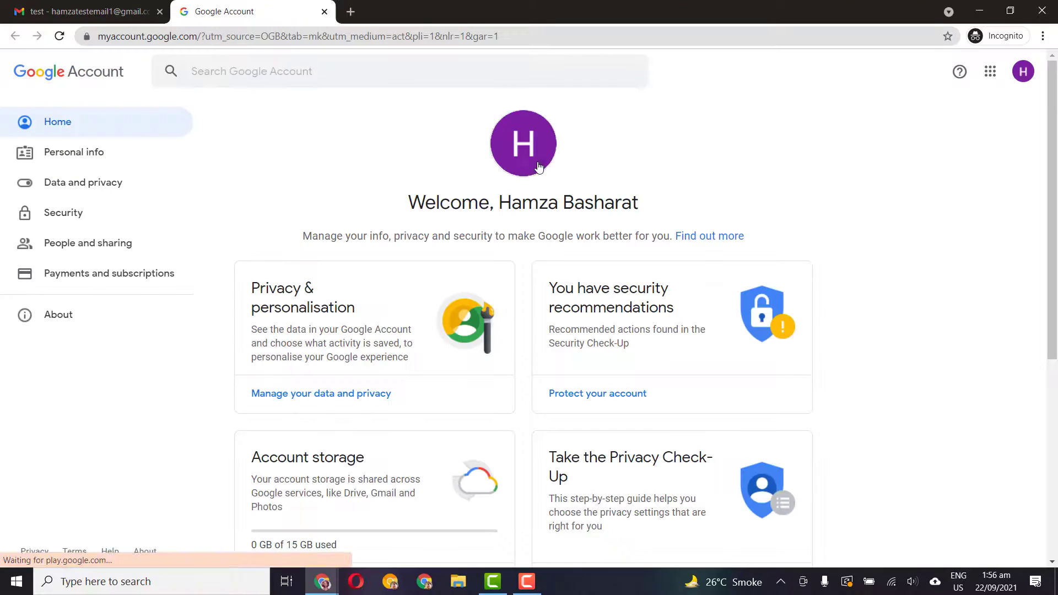
{"action": "left_click", "coordinate": [524, 155]}
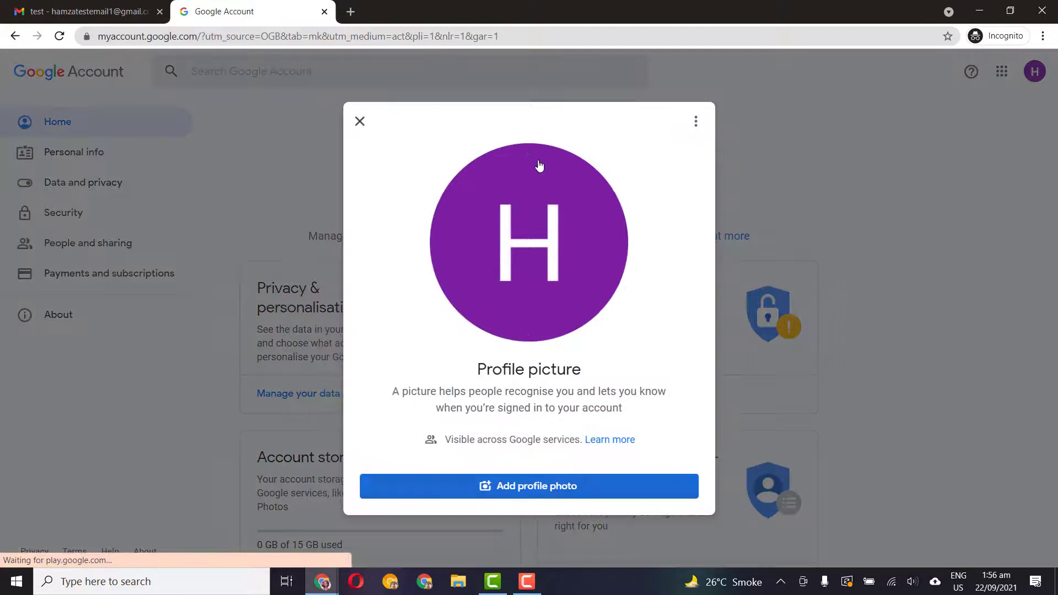
{"action": "left_click", "coordinate": [545, 484]}
{"action": "left_click", "coordinate": [457, 425]}
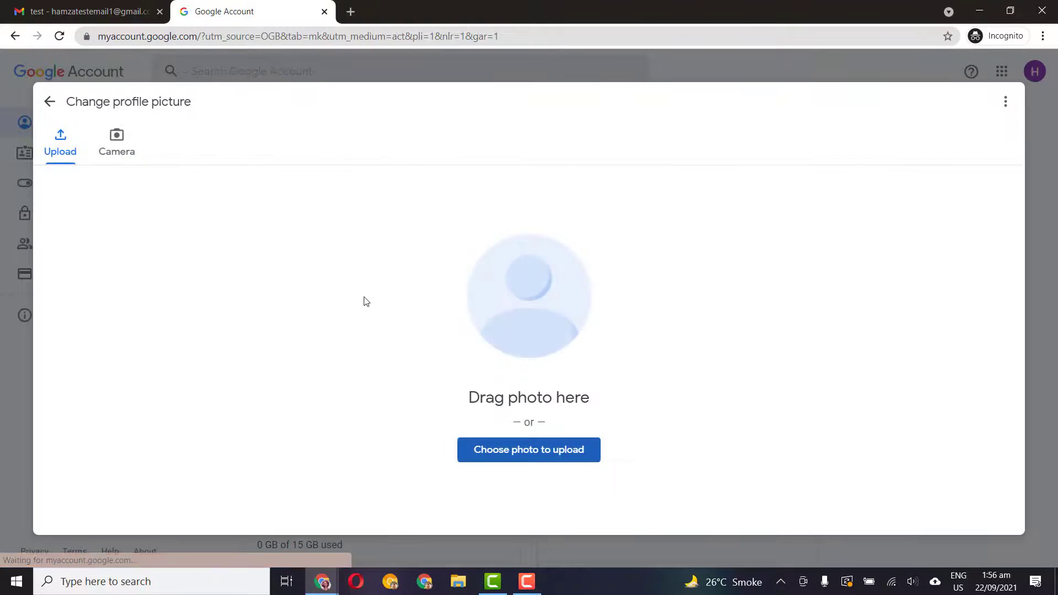
{"action": "left_click", "coordinate": [553, 440]}
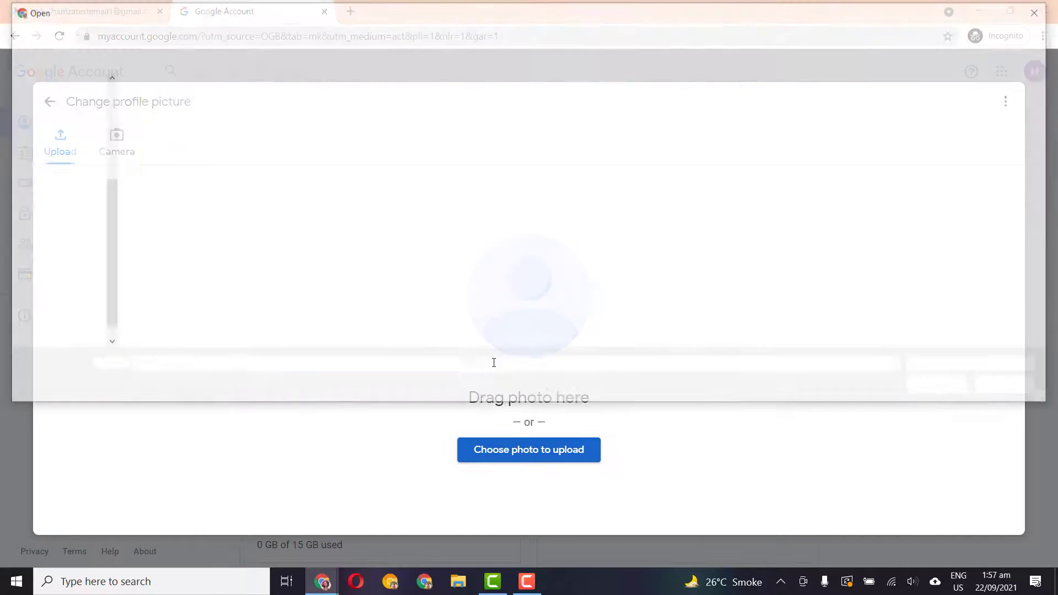
Pick hamsaf1 from Pictures, shrink the crop area, and save it as the profile picture
{"action": "left_click", "coordinate": [57, 157]}
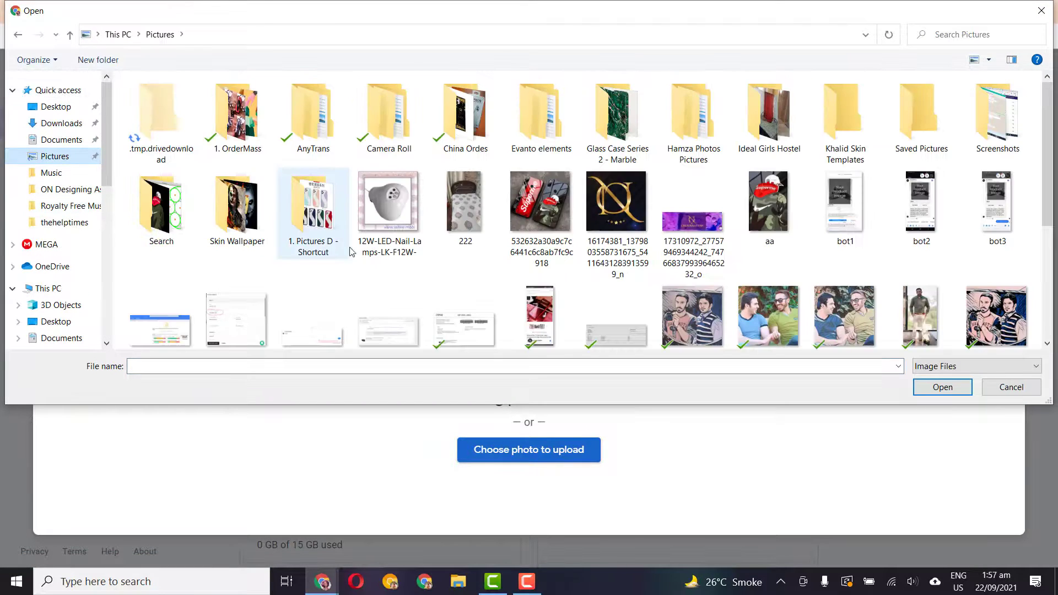
{"action": "scroll", "coordinate": [576, 272], "scroll_direction": "down", "scroll_amount": 2}
{"action": "scroll", "coordinate": [689, 248], "scroll_direction": "up", "scroll_amount": 1}
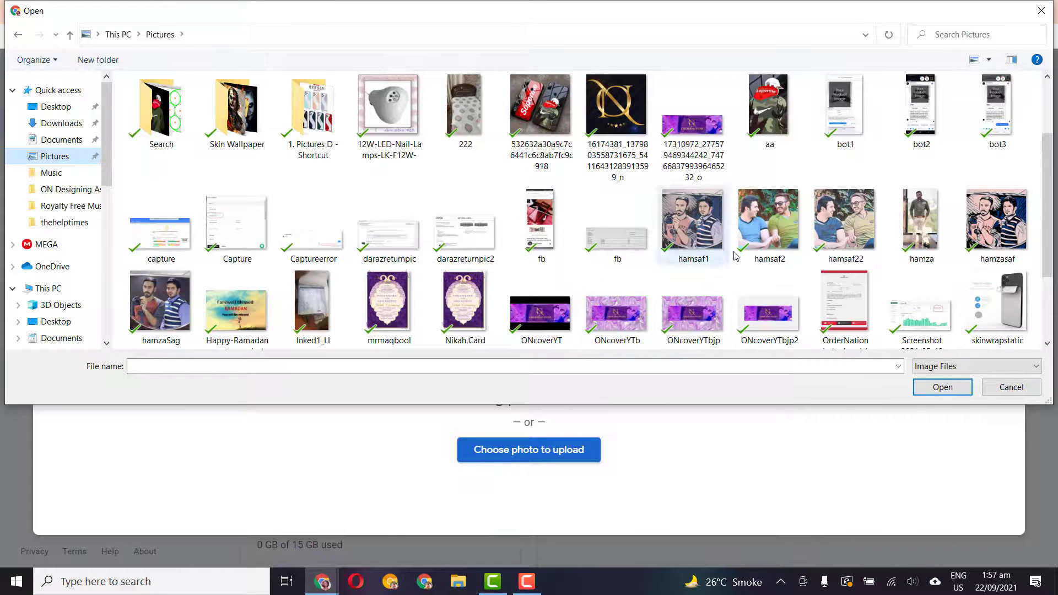
{"action": "double_click", "coordinate": [710, 232]}
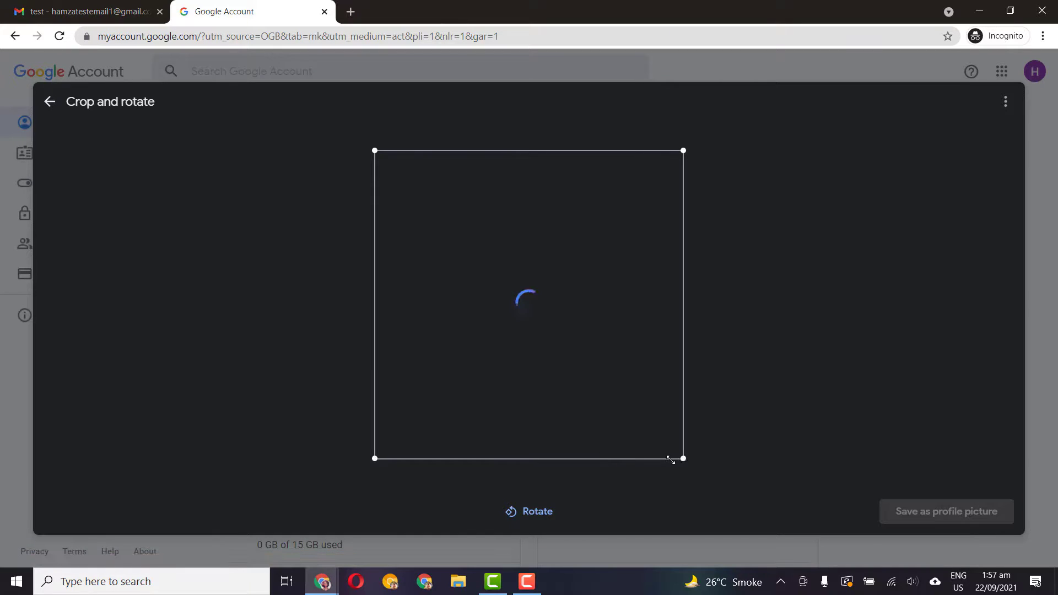
{"action": "left_click_drag", "start_coordinate": [672, 459], "coordinate": [581, 402]}
{"action": "left_click", "coordinate": [939, 525]}
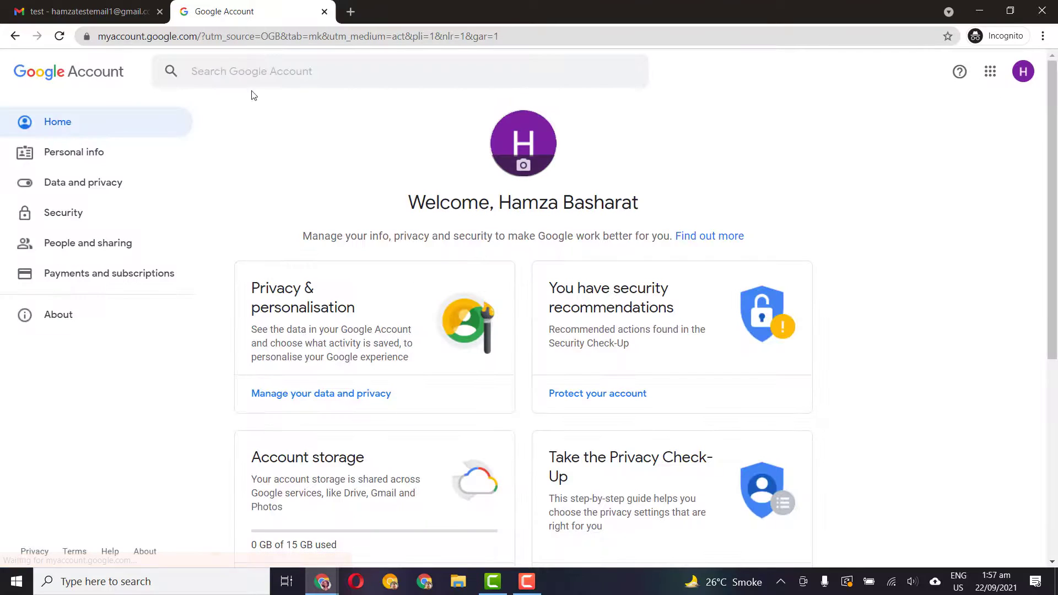
Return to the Gmail tab and reopen the Inbox showing the 'test' thread
{"action": "left_click", "coordinate": [1023, 73]}
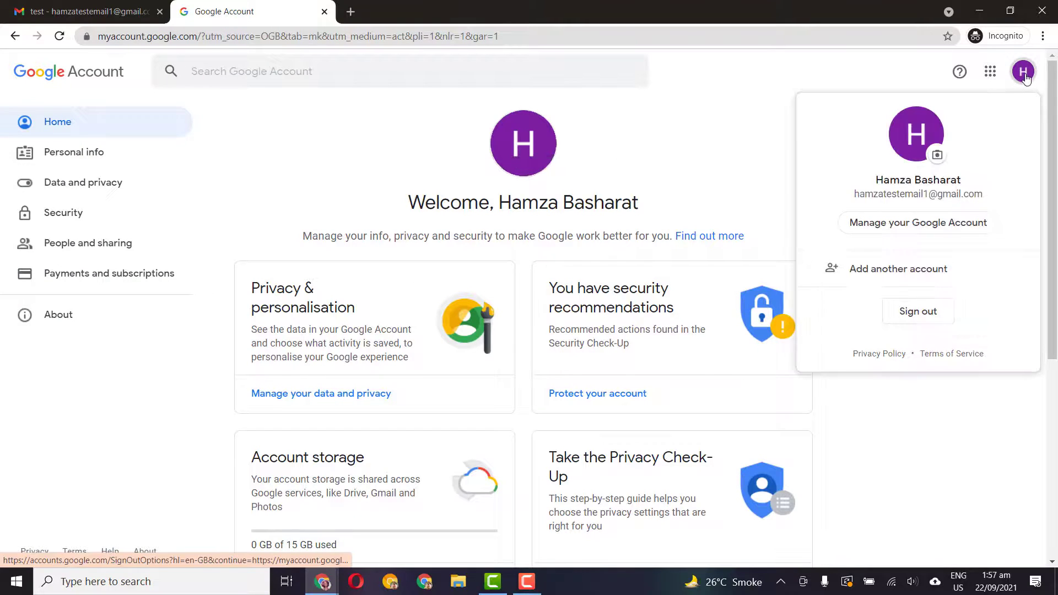
{"action": "left_click", "coordinate": [88, 11]}
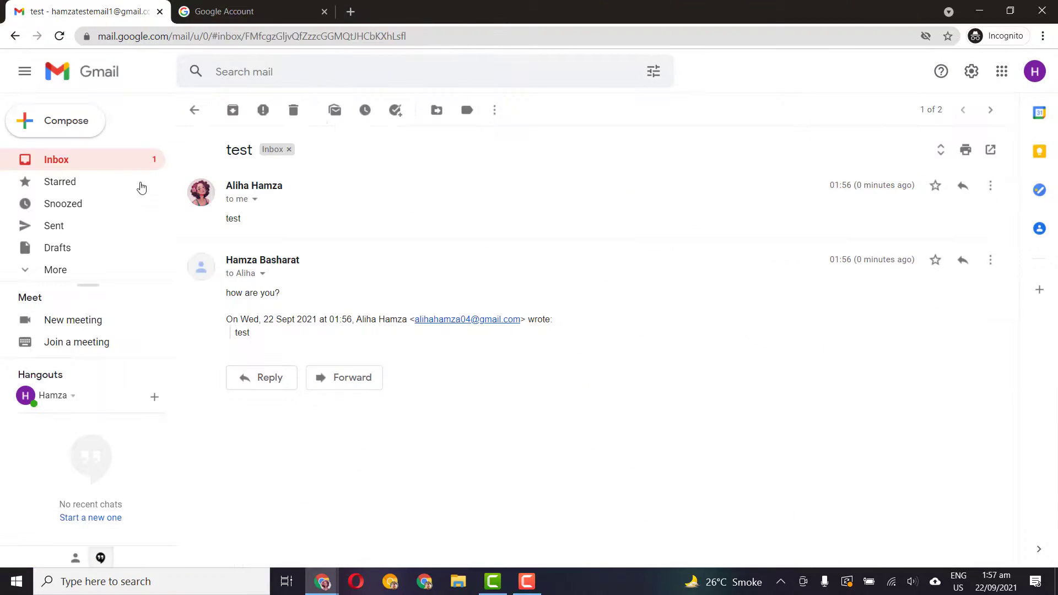
{"action": "left_click", "coordinate": [106, 165]}
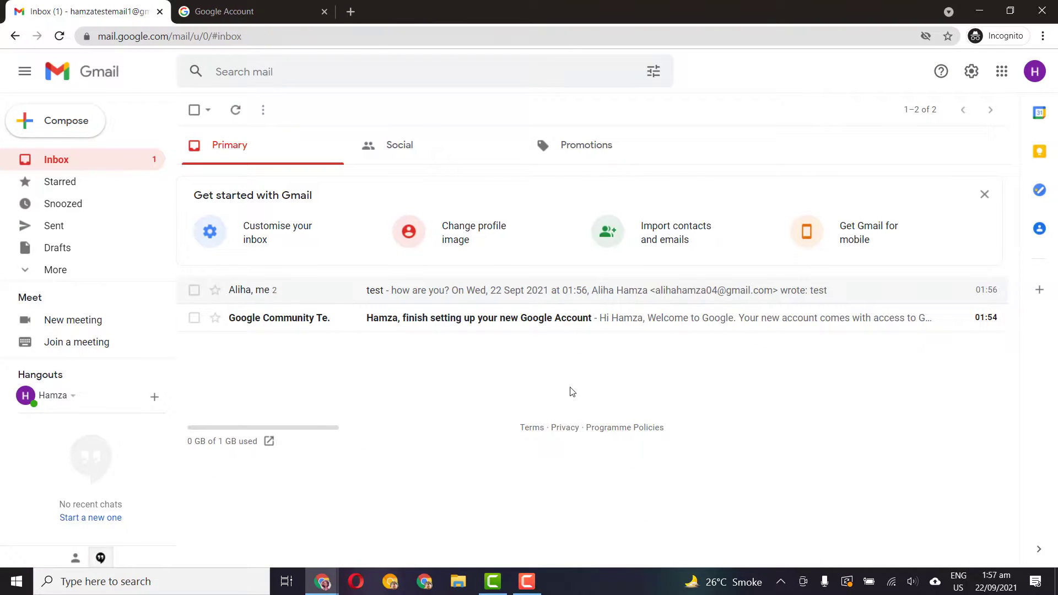